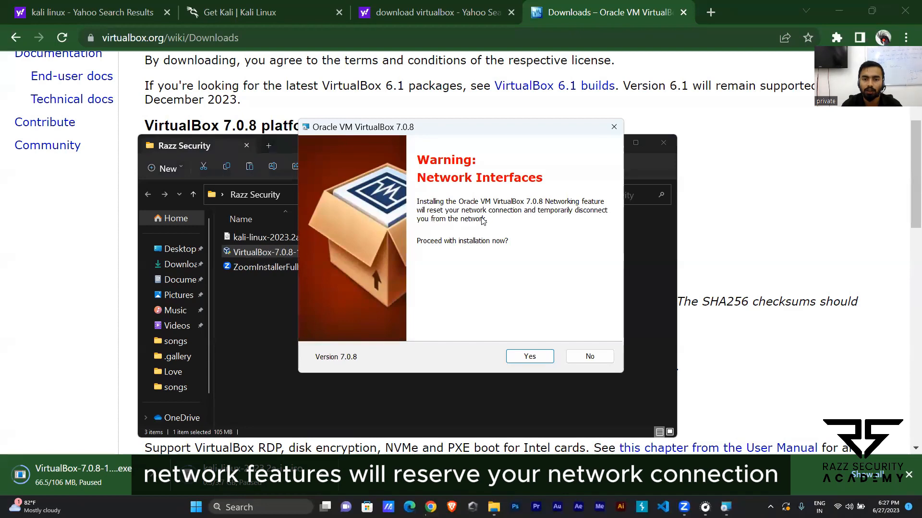
Step: Accept the network interfaces warning and run the Oracle VM VirtualBox 7.0.8 installation
{"action": "left_click", "coordinate": [523, 357]}
{"action": "left_click", "coordinate": [525, 358]}
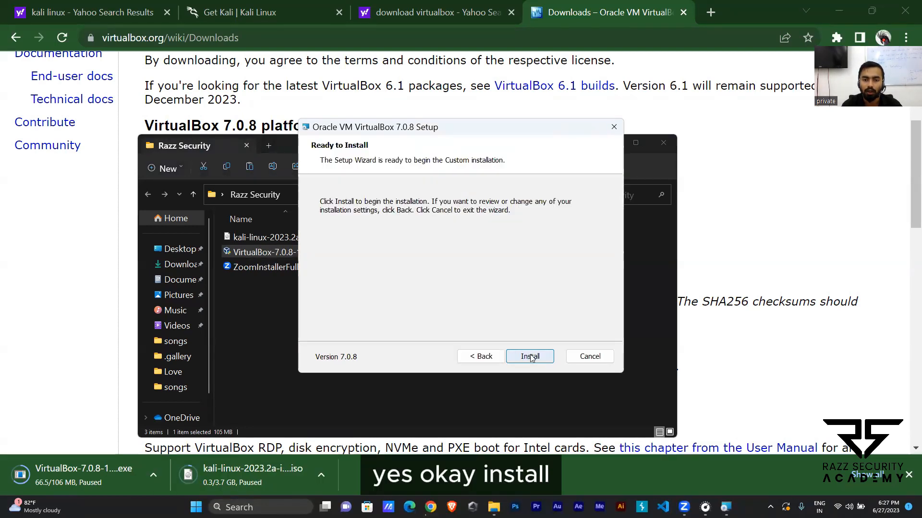
{"action": "left_click", "coordinate": [531, 358]}
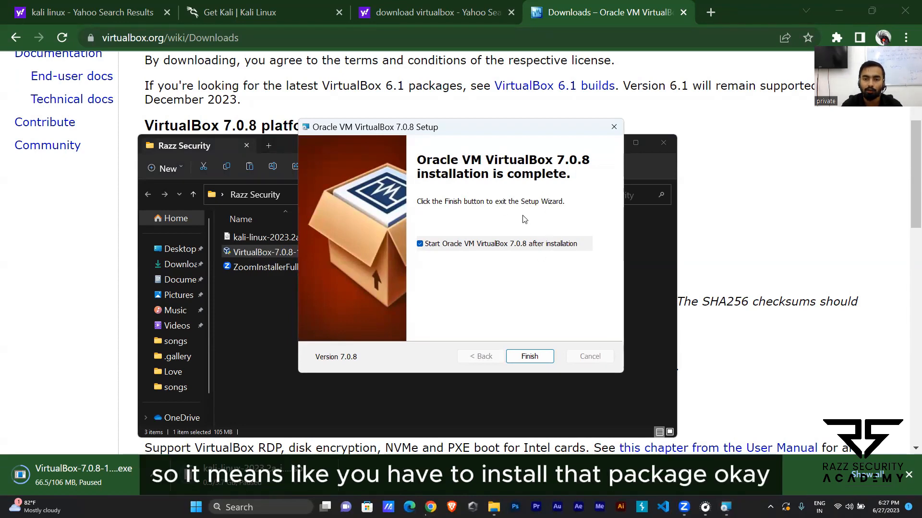
Step: Search the web in a new browser tab for "download c++ 2019 redistributable"
{"action": "left_click", "coordinate": [701, 18]}
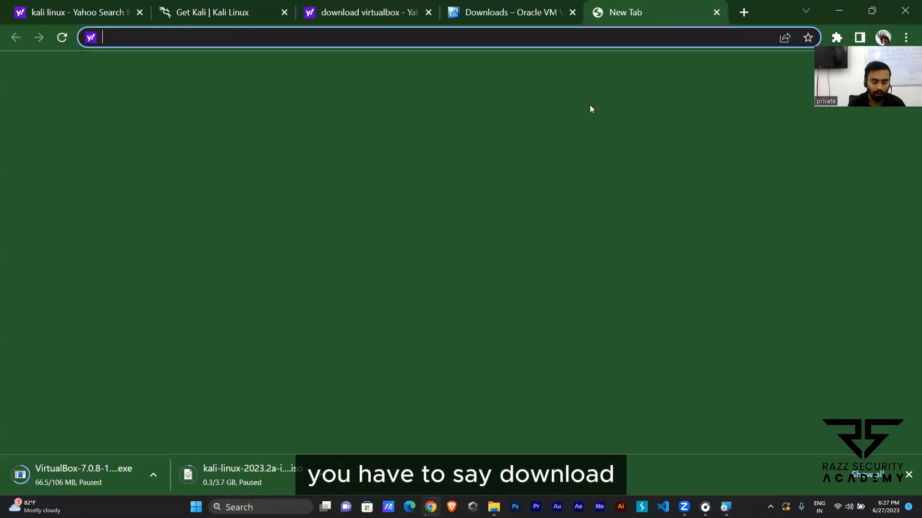
{"action": "type", "text": "downloa"}
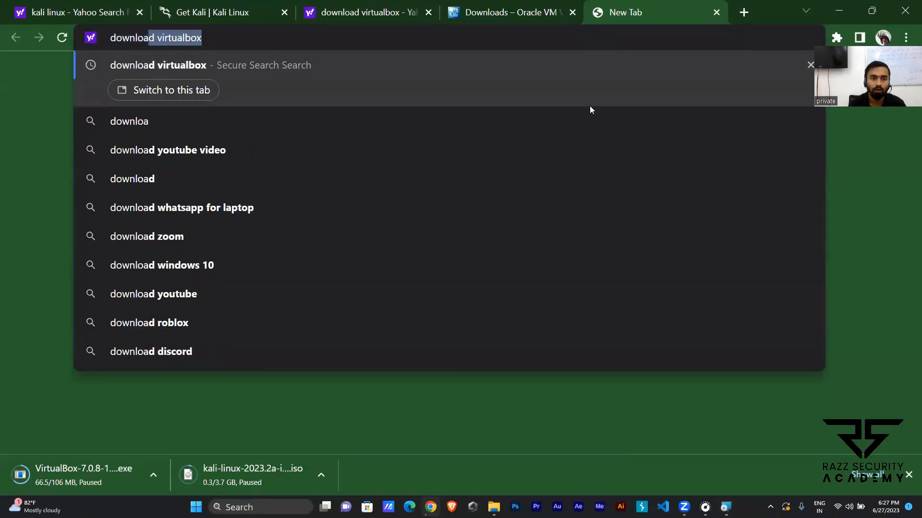
{"action": "type", "text": "d c++ 2019 "}
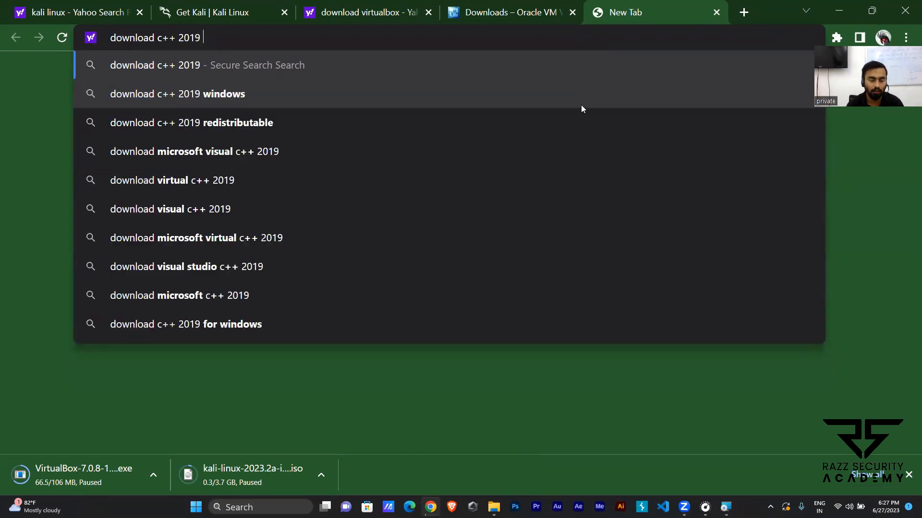
{"action": "type", "text": "redi"}
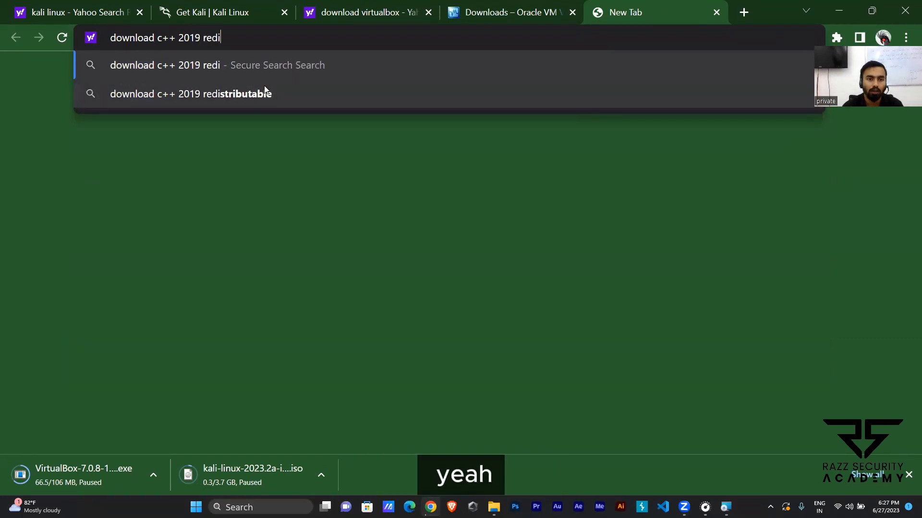
{"action": "left_click", "coordinate": [264, 88]}
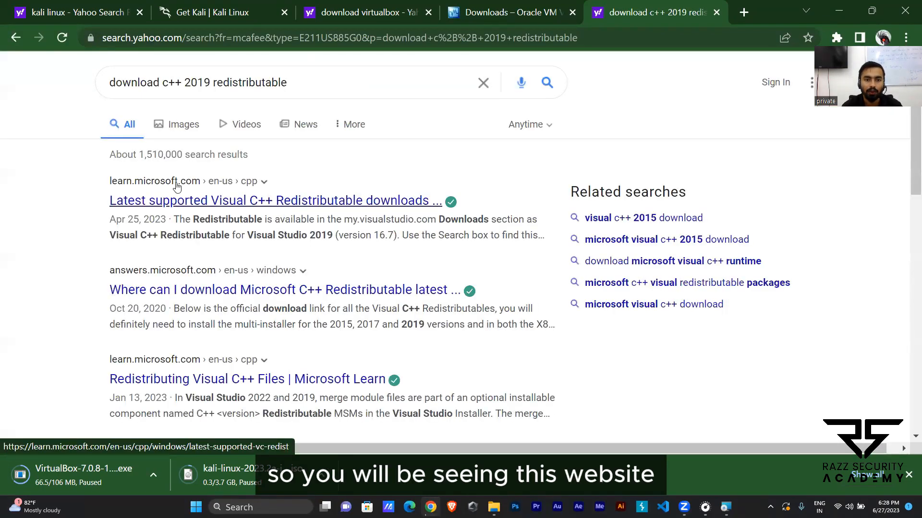
Step: Download the ARM64 Visual C++ Redistributable for Visual Studio 2015–2022 from Microsoft's latest supported downloads article
{"action": "left_click", "coordinate": [195, 200]}
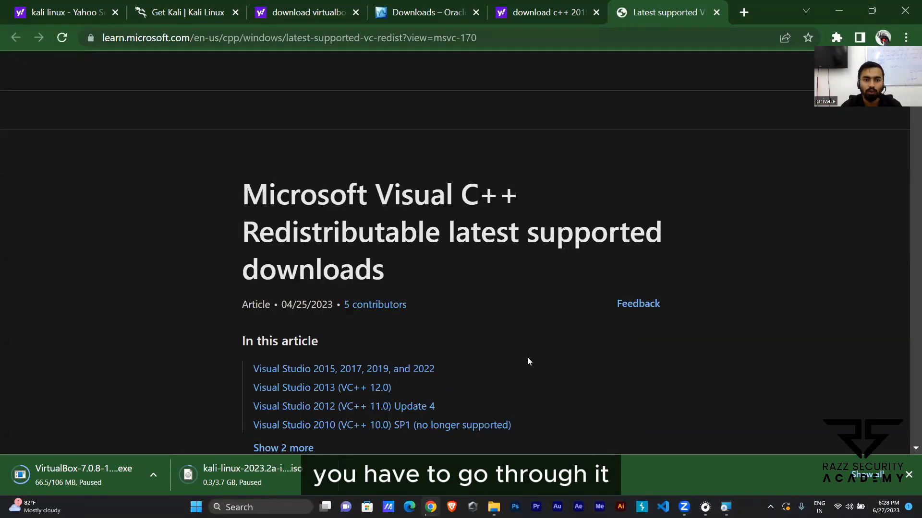
{"action": "scroll", "coordinate": [336, 192], "scroll_direction": "down", "scroll_amount": 4}
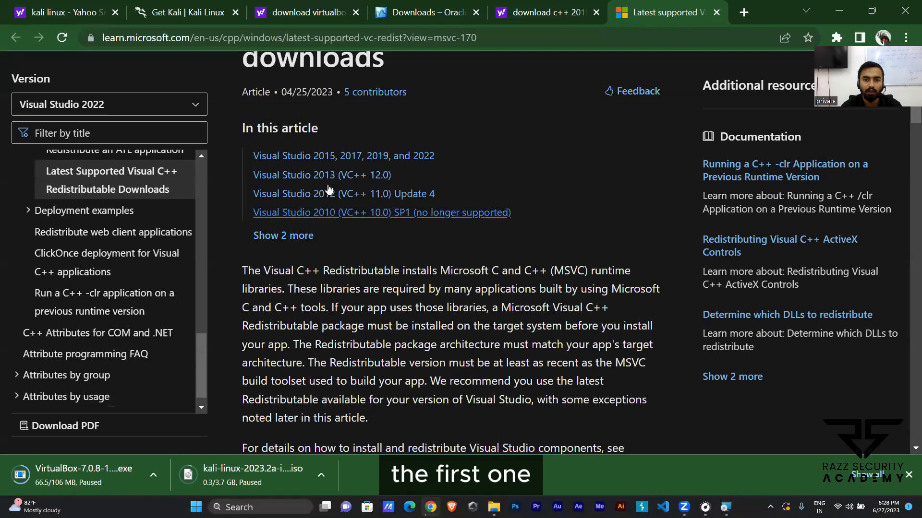
{"action": "left_click", "coordinate": [327, 156]}
{"action": "scroll", "coordinate": [410, 249], "scroll_direction": "down", "scroll_amount": 5}
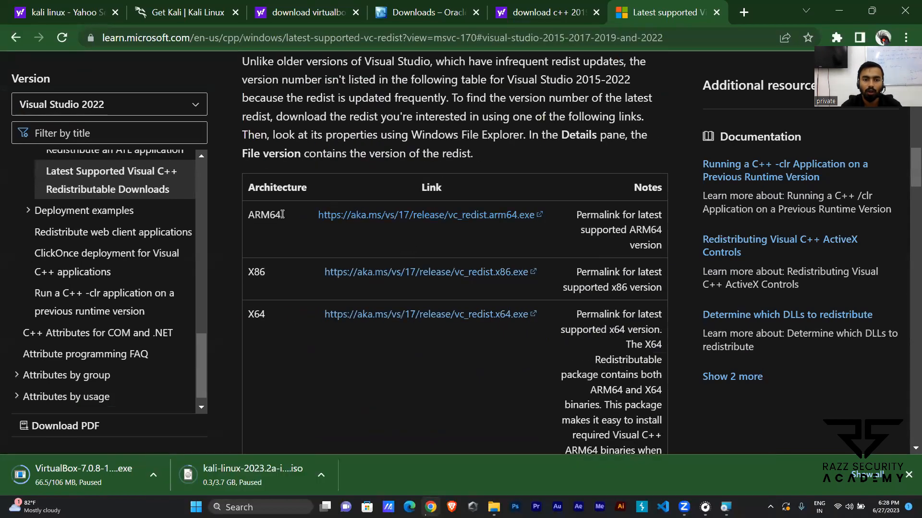
{"action": "left_click", "coordinate": [384, 214]}
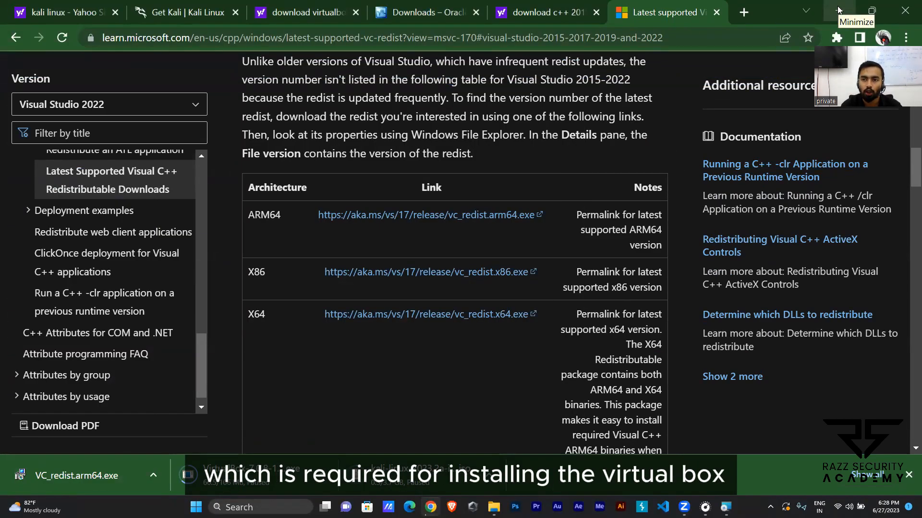
Step: Switch back to the VirtualBox setup wizard, finish it, and open Oracle VM VirtualBox
{"action": "left_click", "coordinate": [839, 8]}
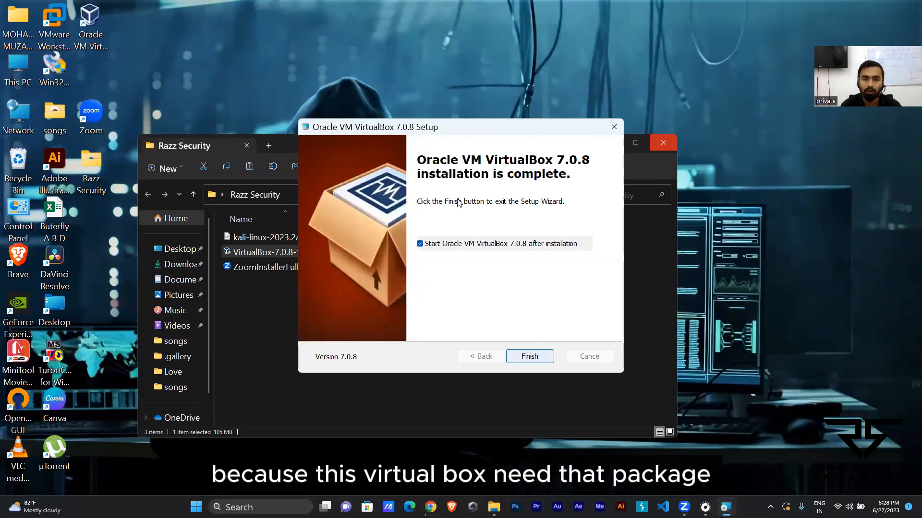
{"action": "left_click", "coordinate": [523, 356]}
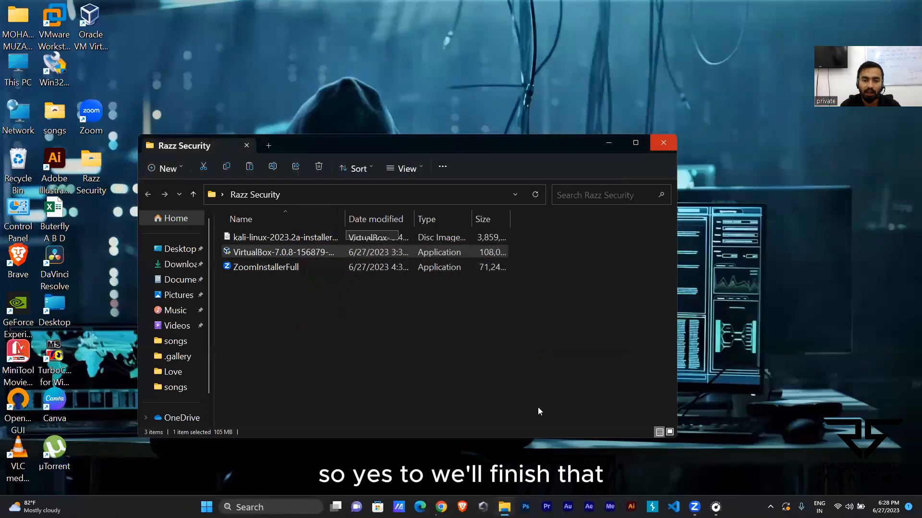
{"action": "left_click", "coordinate": [249, 507]}
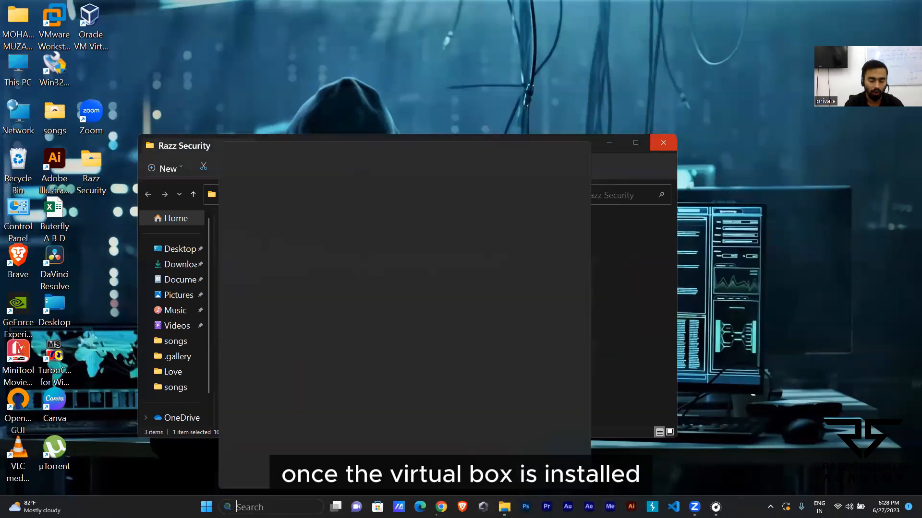
{"action": "type", "text": "virtu"}
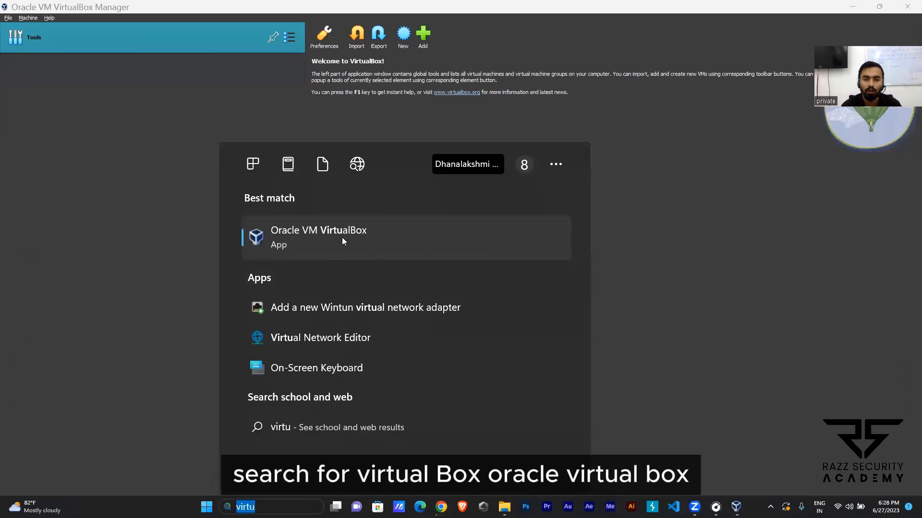
{"action": "left_click", "coordinate": [356, 238]}
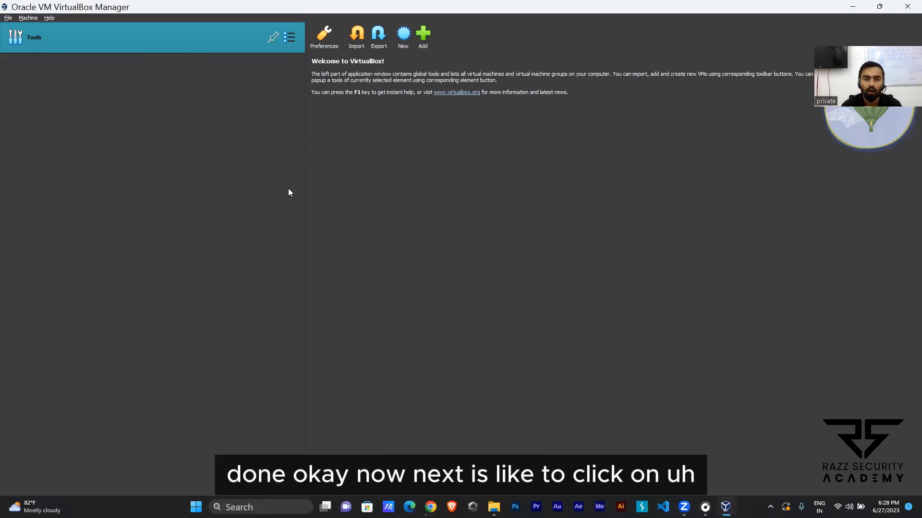
Step: Switch to the Razz Security folder and examine the Kali Linux installer ISO's full name and size
{"action": "key", "text": "alt+Tab"}
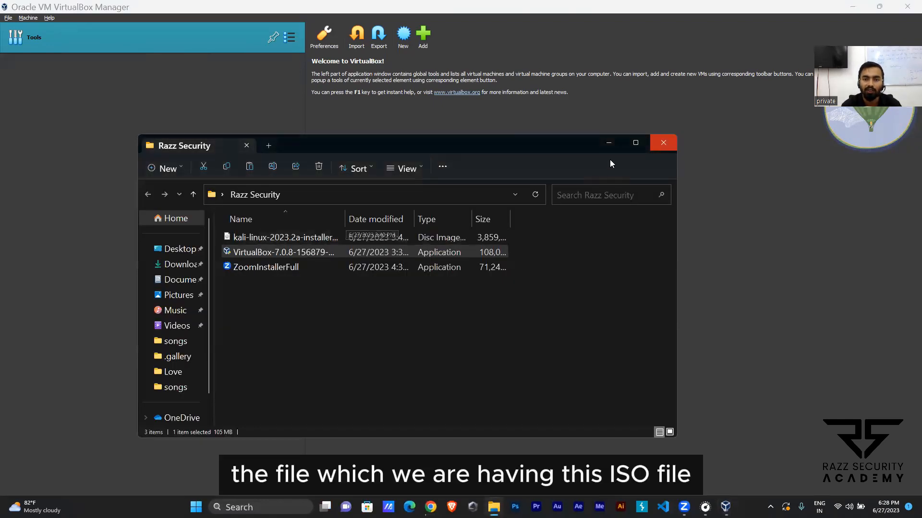
{"action": "left_click", "coordinate": [636, 142]}
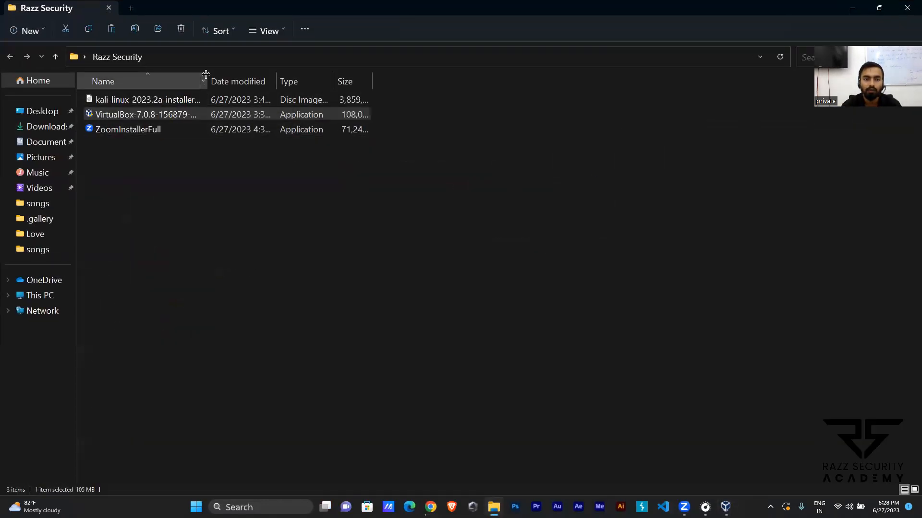
{"action": "left_click_drag", "start_coordinate": [207, 81], "coordinate": [394, 79]}
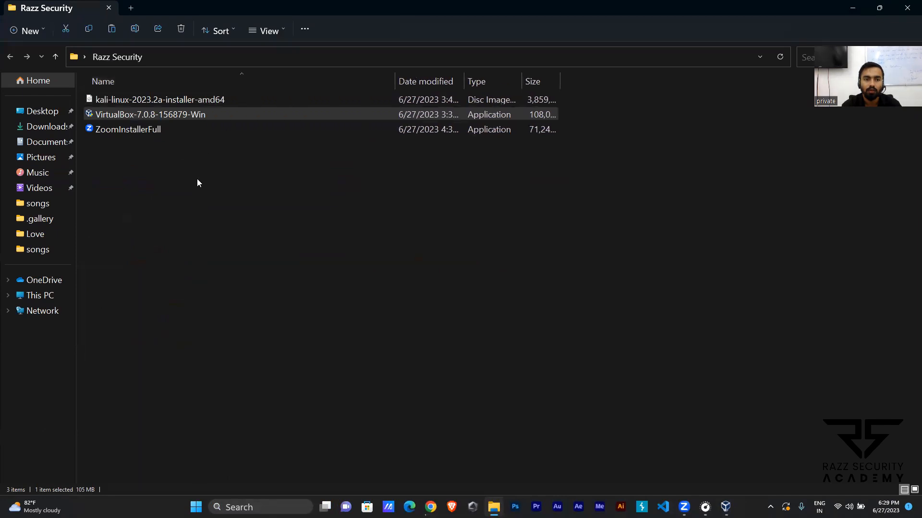
{"action": "left_click", "coordinate": [169, 98]}
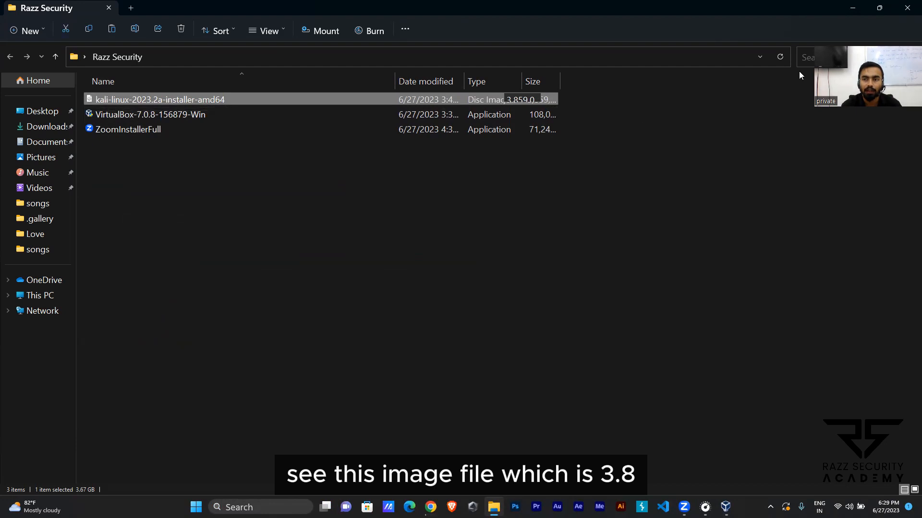
{"action": "left_click", "coordinate": [860, 3]}
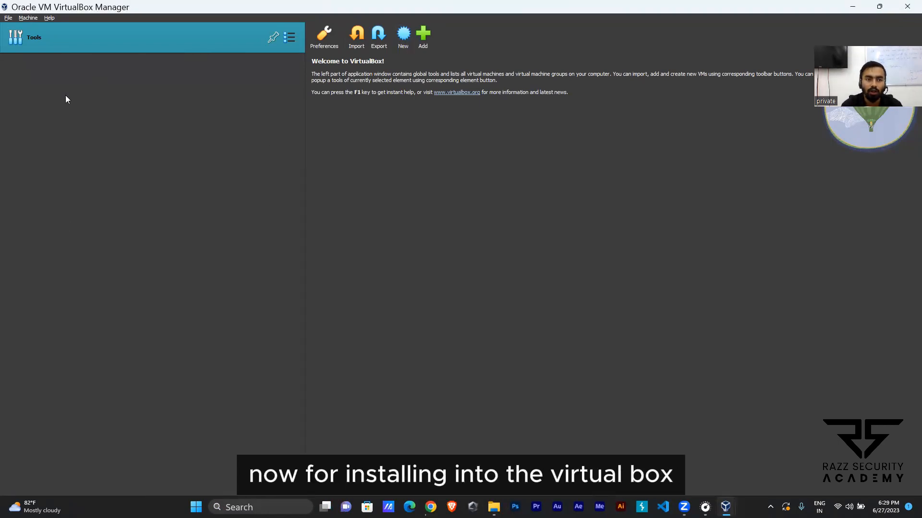
Step: Start a new virtual machine named "kali linux" with type Linux and version Debian (64-bit)
{"action": "left_click", "coordinate": [402, 45]}
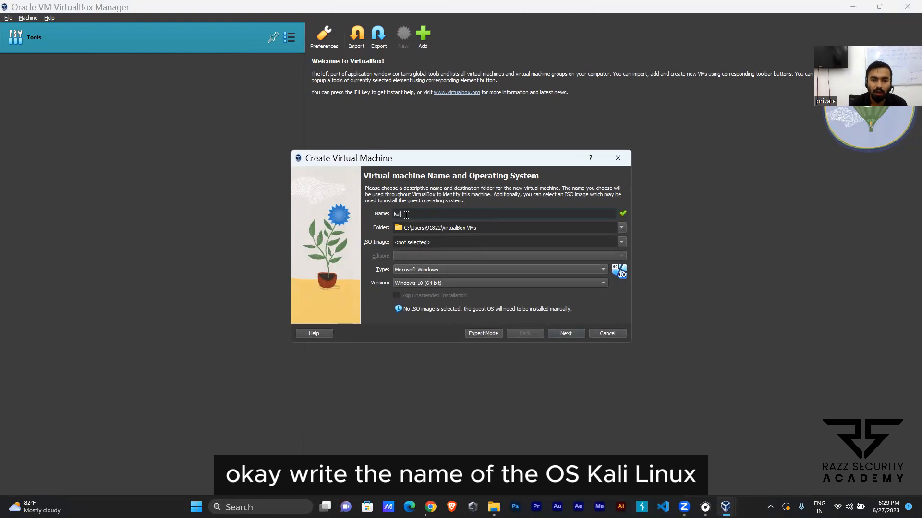
{"action": "type", "text": "kali linux"}
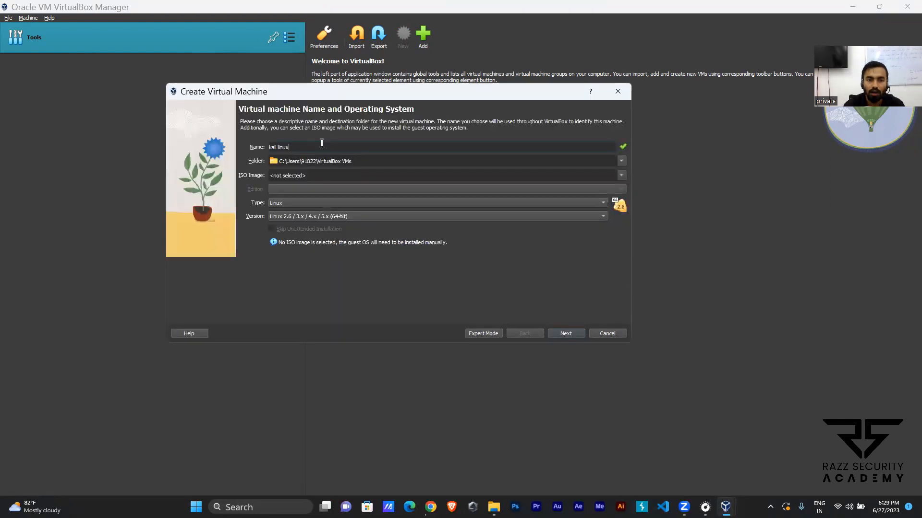
{"action": "left_click", "coordinate": [288, 203]}
{"action": "left_click", "coordinate": [289, 203]}
{"action": "left_click", "coordinate": [296, 216]}
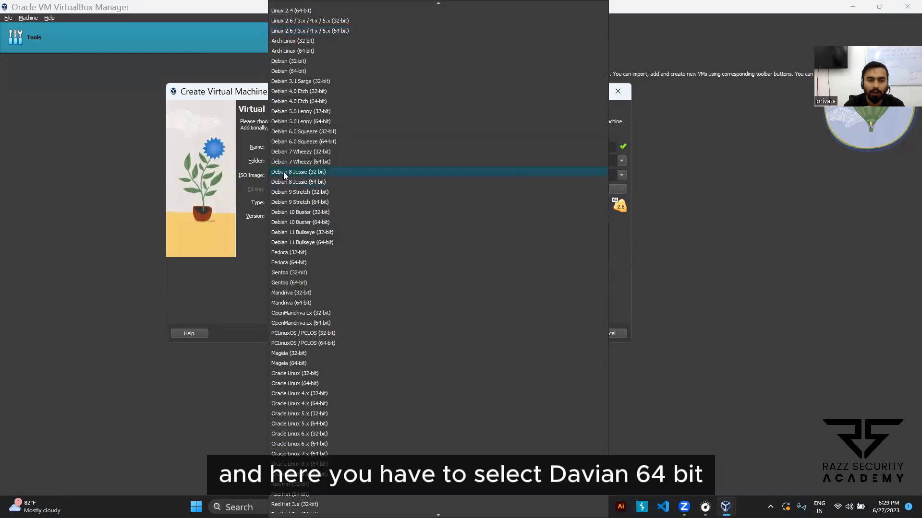
{"action": "scroll", "coordinate": [303, 241], "scroll_direction": "up", "scroll_amount": 1}
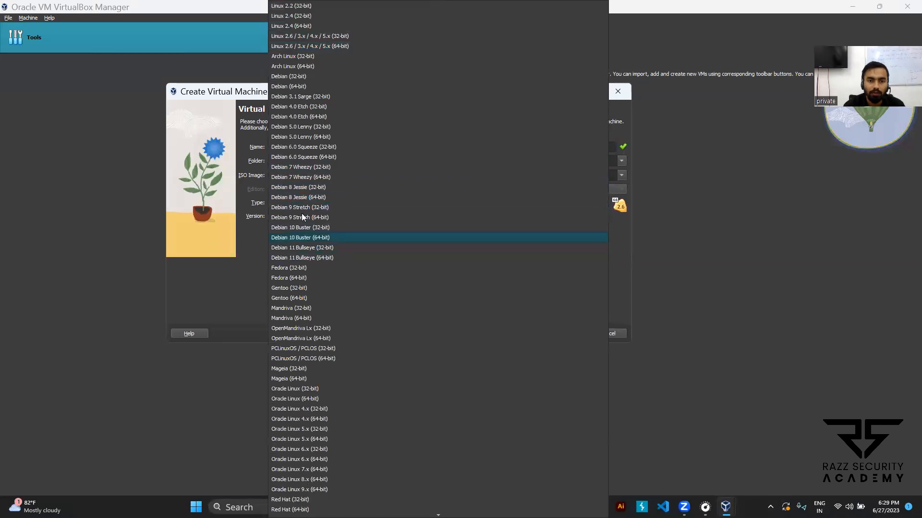
{"action": "left_click", "coordinate": [287, 85]}
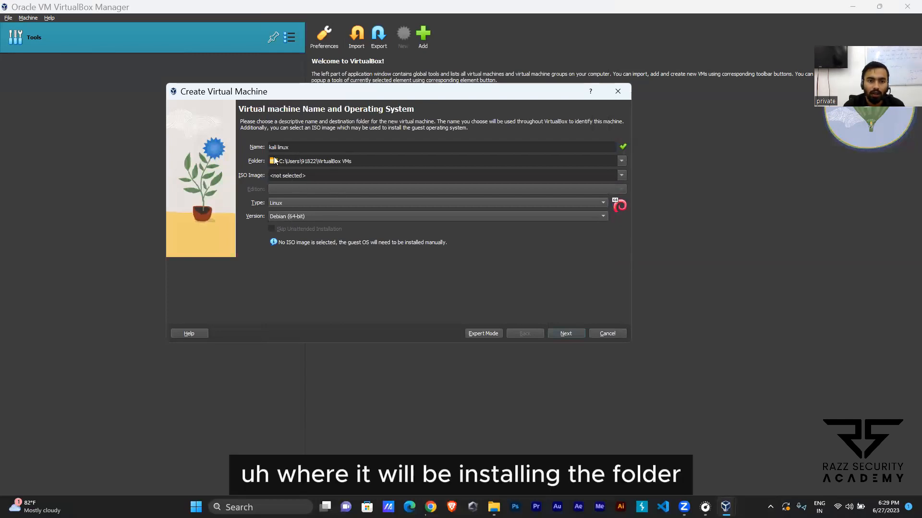
Step: Keep the machine's name and folder, accept the hardware settings with one CPU, and continue to the virtual hard disk options
{"action": "left_click_drag", "start_coordinate": [372, 161], "coordinate": [240, 161]}
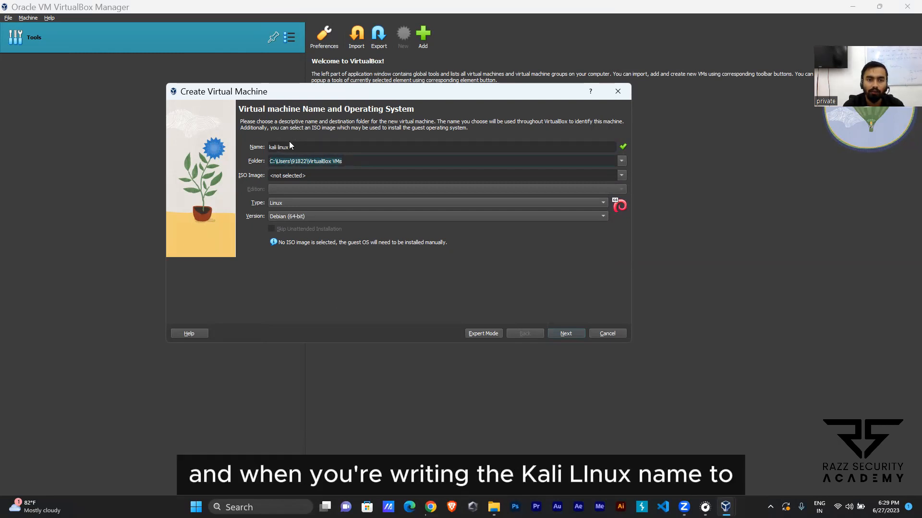
{"action": "left_click_drag", "start_coordinate": [289, 147], "coordinate": [243, 146]}
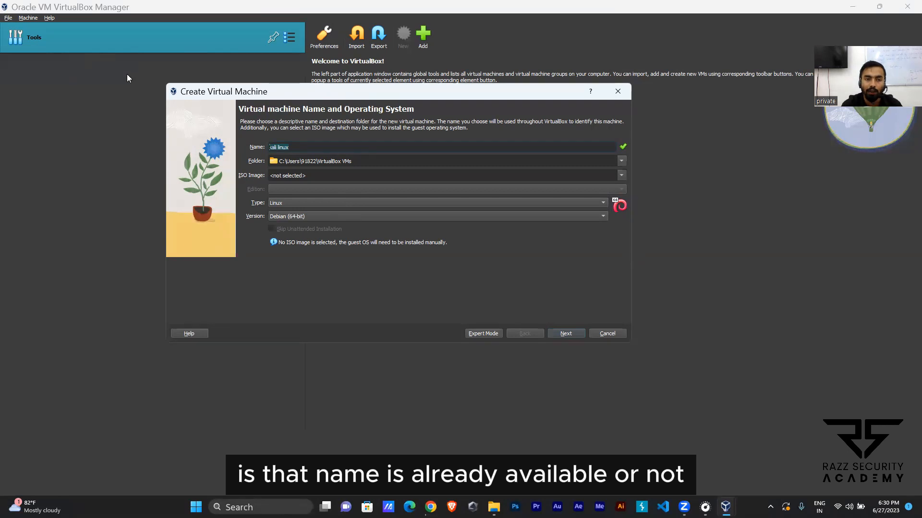
{"action": "left_click", "coordinate": [296, 147]}
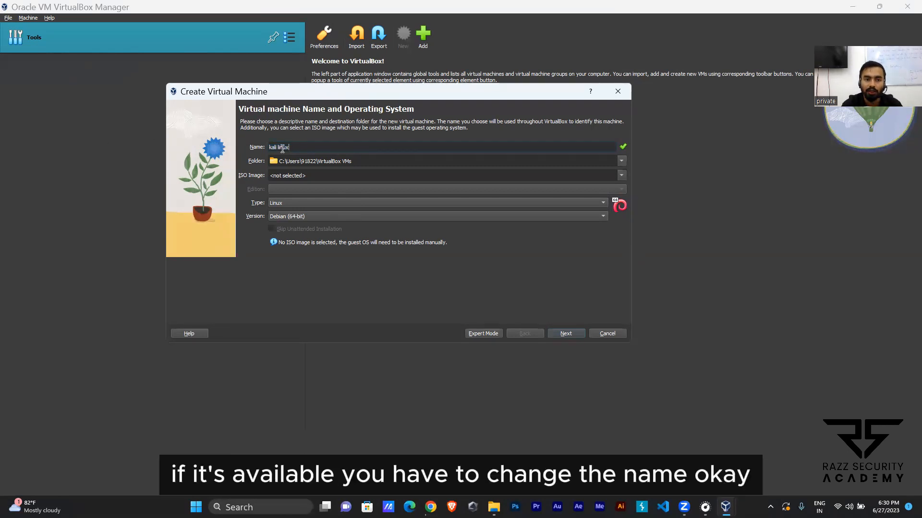
{"action": "left_click", "coordinate": [560, 332]}
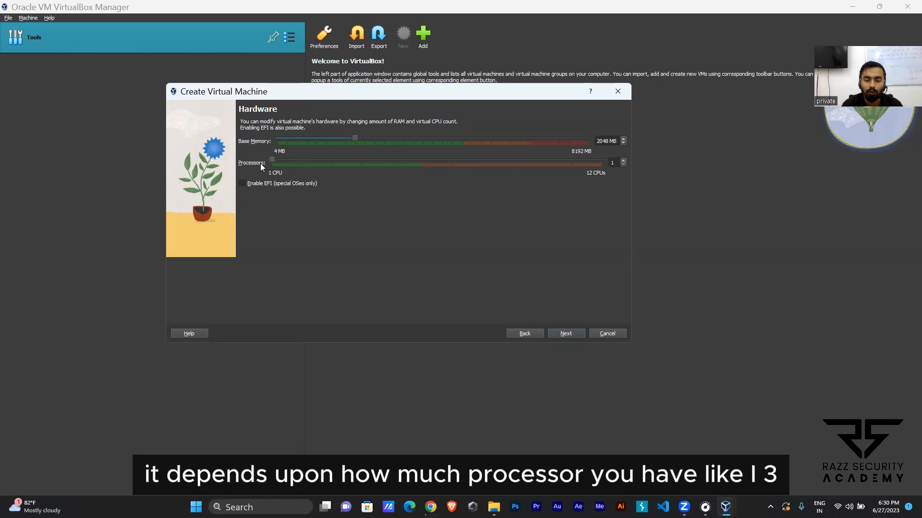
{"action": "mouse_move", "coordinate": [271, 160]}
{"action": "left_mouse_down"}
{"action": "mouse_move", "coordinate": [382, 235]}
{"action": "mouse_move", "coordinate": [486, 266]}
{"action": "mouse_move", "coordinate": [270, 166]}
{"action": "left_mouse_up"}
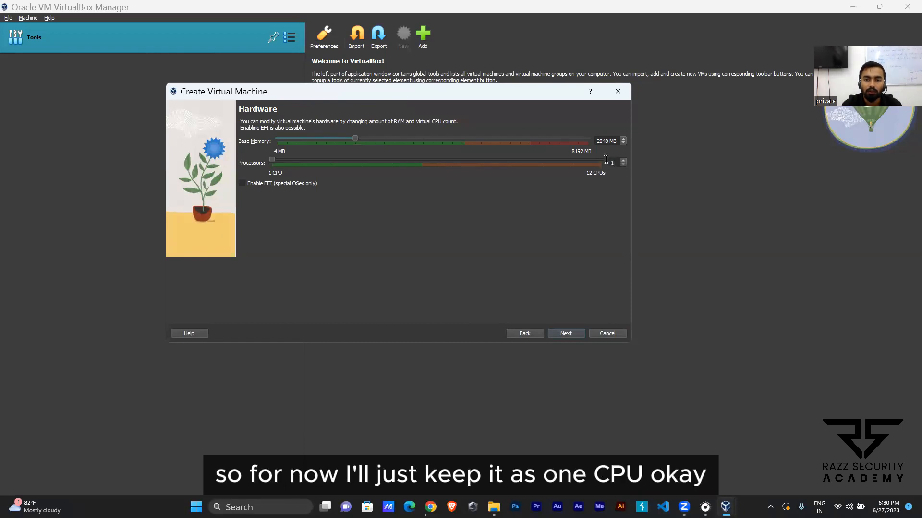
{"action": "left_click", "coordinate": [573, 333]}
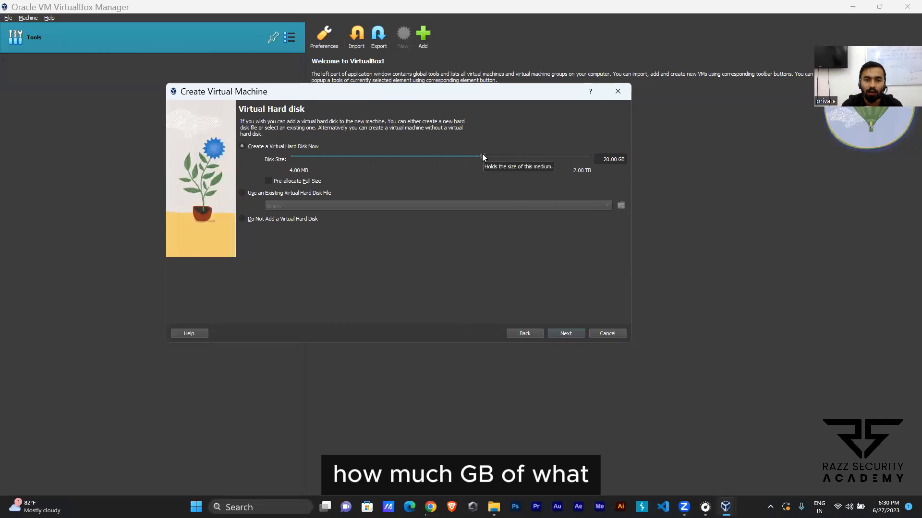
Step: Set the new virtual hard disk's size to 50 GB
{"action": "left_click_drag", "start_coordinate": [482, 154], "coordinate": [483, 157]}
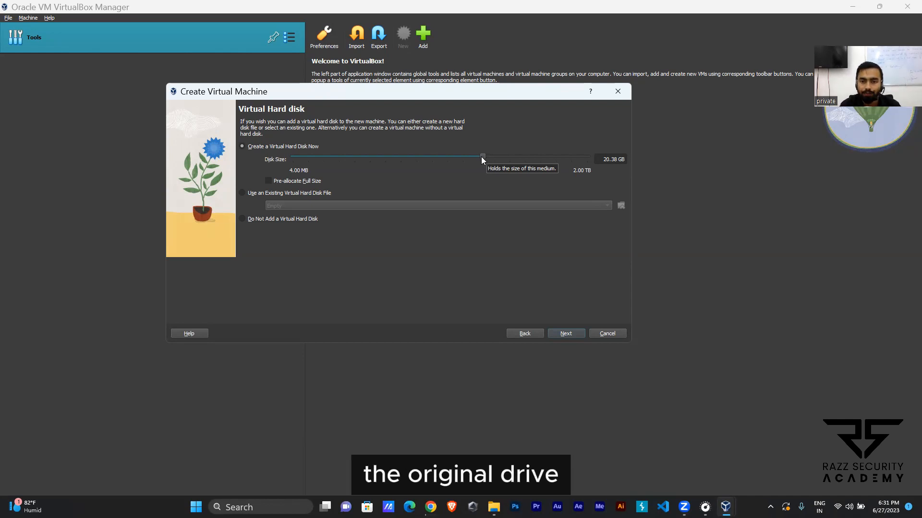
{"action": "left_click_drag", "start_coordinate": [481, 157], "coordinate": [544, 159]}
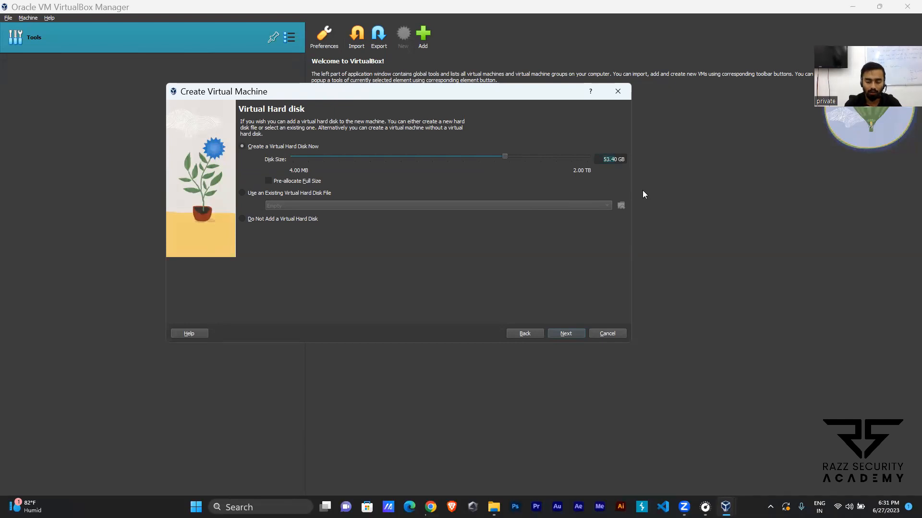
{"action": "type", "text": "50"}
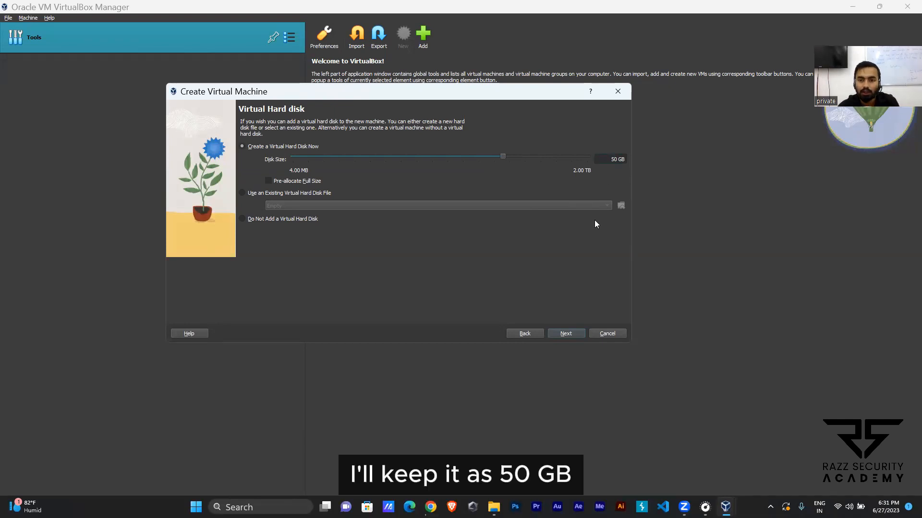
Step: Accept the virtual hard disk settings and finish creating the kali linux machine
{"action": "left_click", "coordinate": [568, 332]}
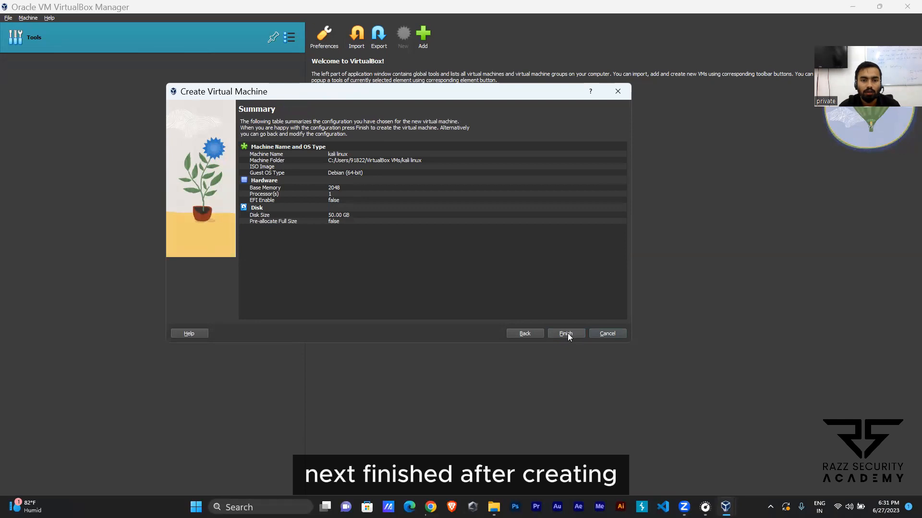
{"action": "left_click", "coordinate": [566, 333]}
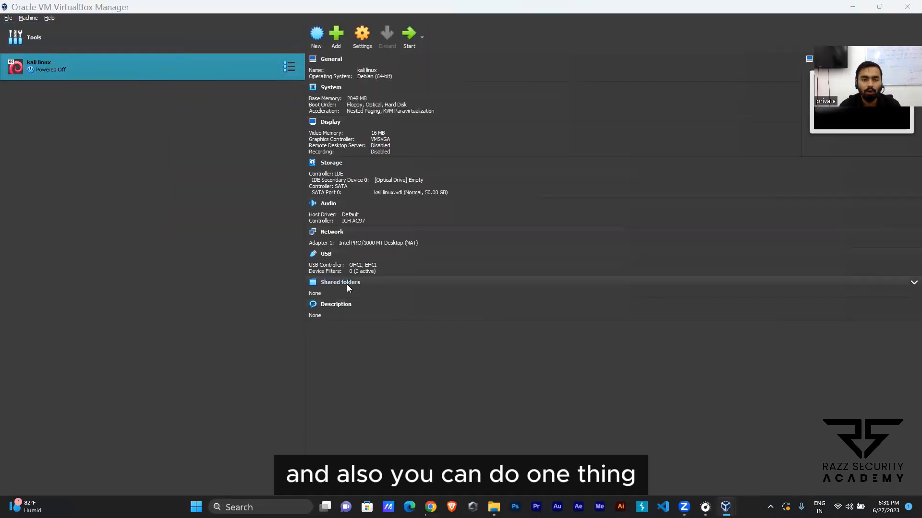
Step: Switch to Chrome and open the "Installing Kali Linux" guide from the Installation section of the Kali documentation
{"action": "key", "text": "alt+Tab"}
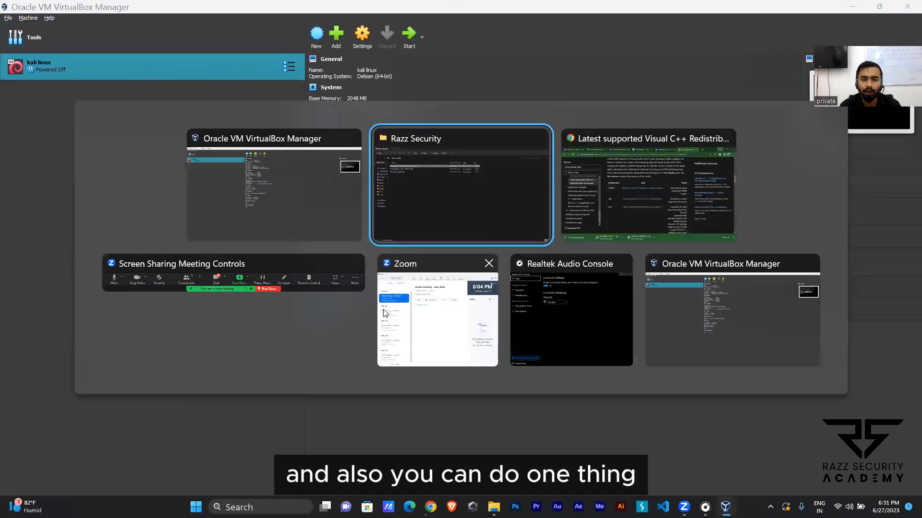
{"action": "left_click", "coordinate": [633, 187]}
{"action": "left_click", "coordinate": [161, 15]}
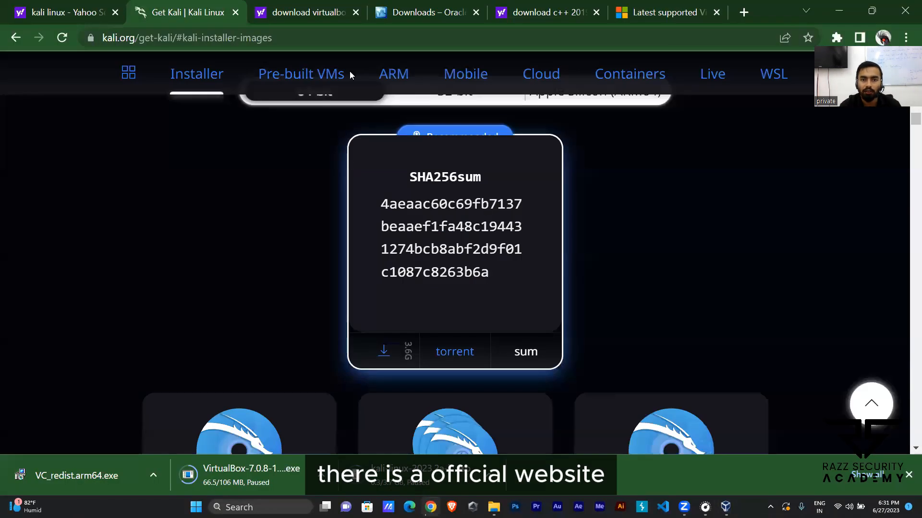
{"action": "scroll", "coordinate": [523, 187], "scroll_direction": "up", "scroll_amount": 15}
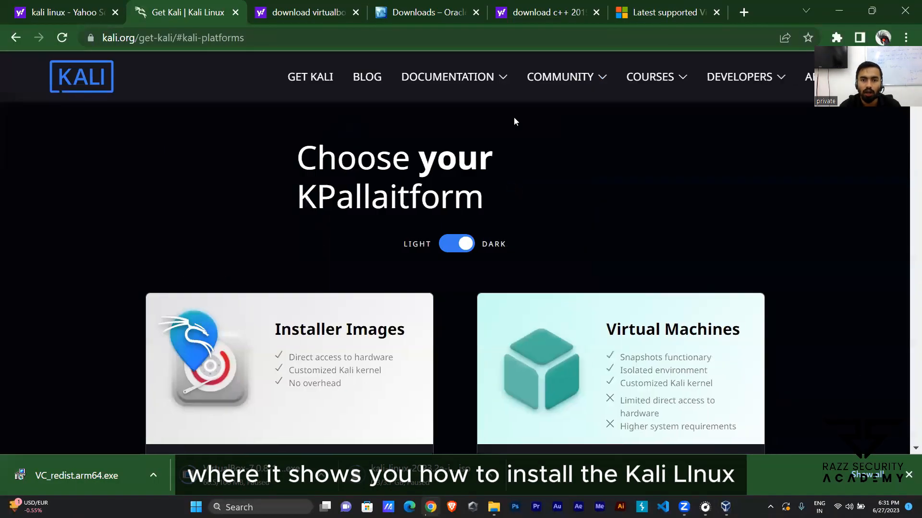
{"action": "mouse_move", "coordinate": [442, 76]}
{"action": "left_click", "coordinate": [478, 120]}
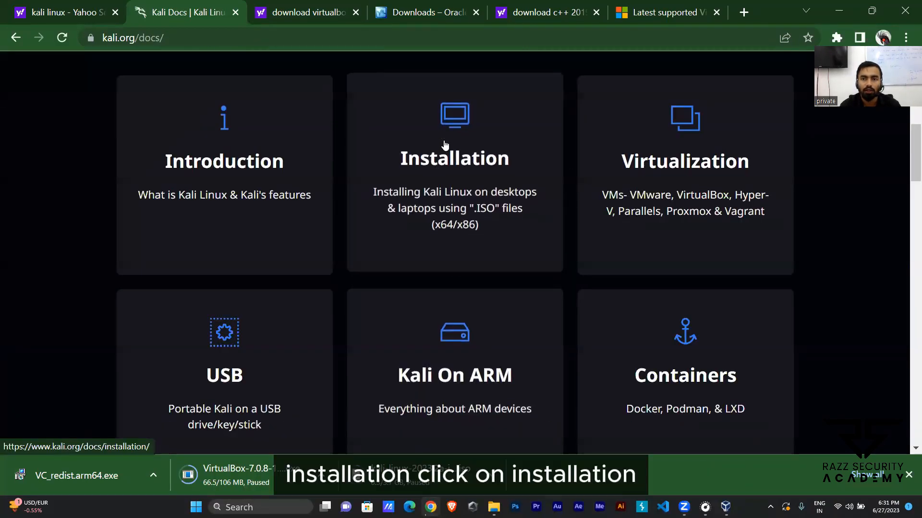
{"action": "left_click", "coordinate": [441, 147]}
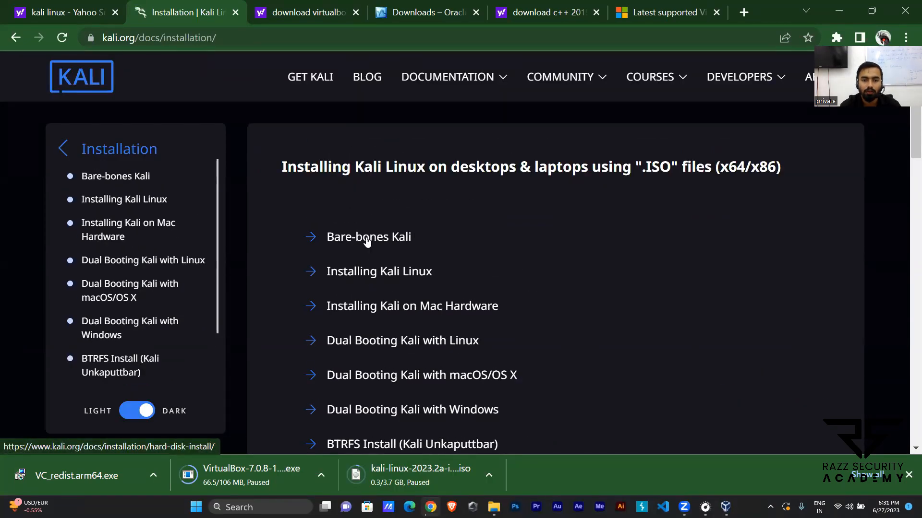
{"action": "left_click", "coordinate": [373, 273]}
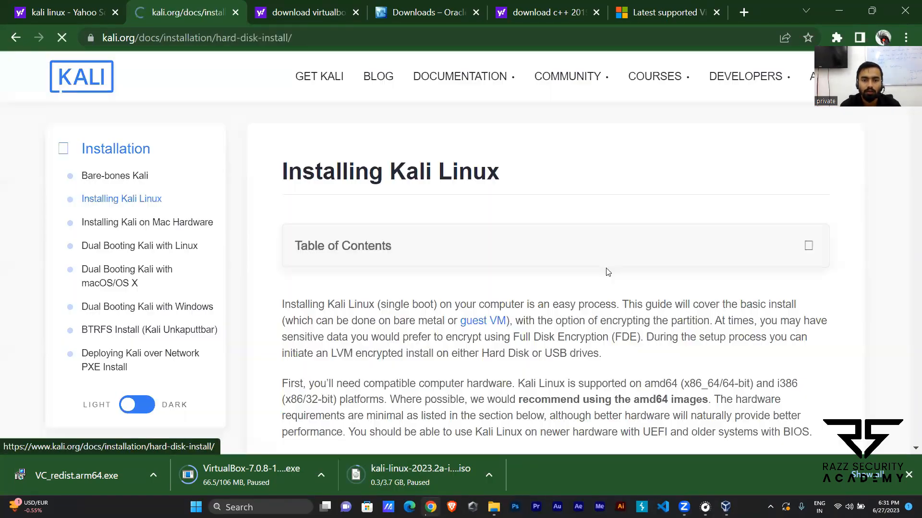
Step: Look through the installation guide and expand its table of contents
{"action": "scroll", "coordinate": [511, 343], "scroll_direction": "down", "scroll_amount": 10}
{"action": "scroll", "coordinate": [511, 342], "scroll_direction": "down", "scroll_amount": 8}
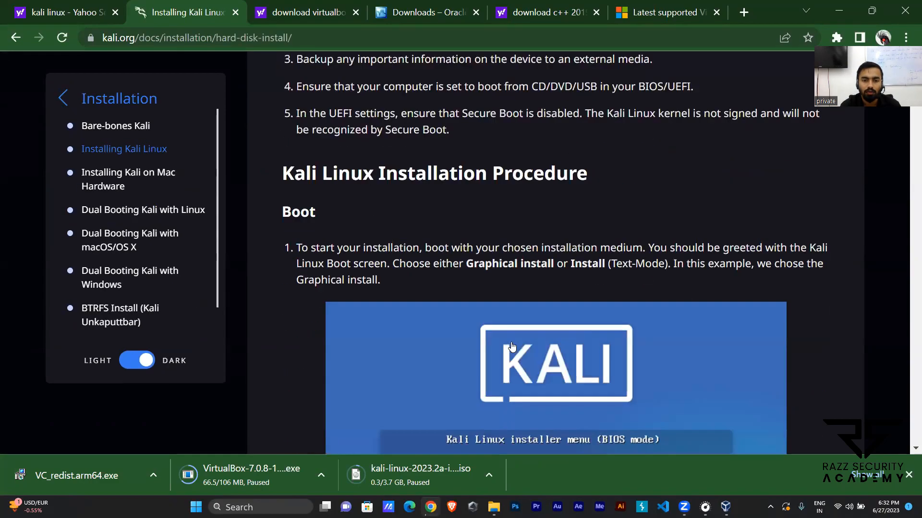
{"action": "scroll", "coordinate": [511, 343], "scroll_direction": "up", "scroll_amount": 16}
{"action": "scroll", "coordinate": [512, 347], "scroll_direction": "up", "scroll_amount": 10}
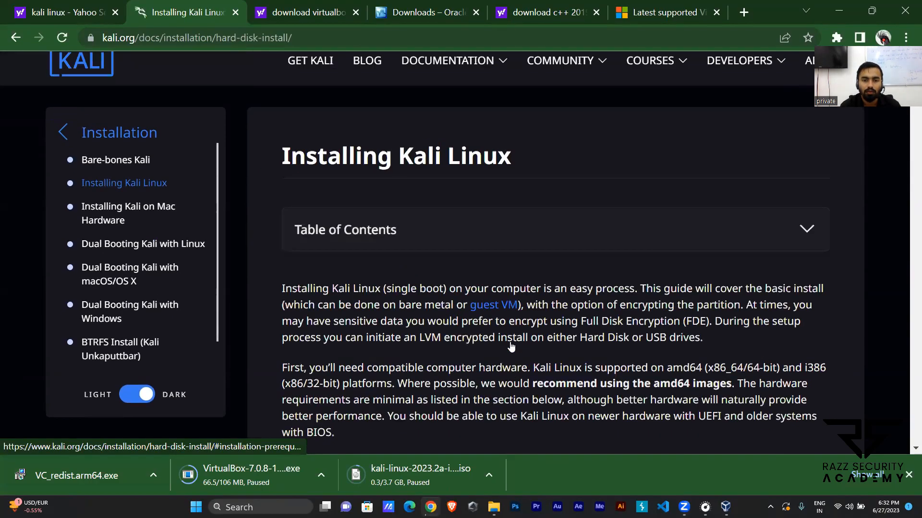
{"action": "left_click", "coordinate": [401, 247]}
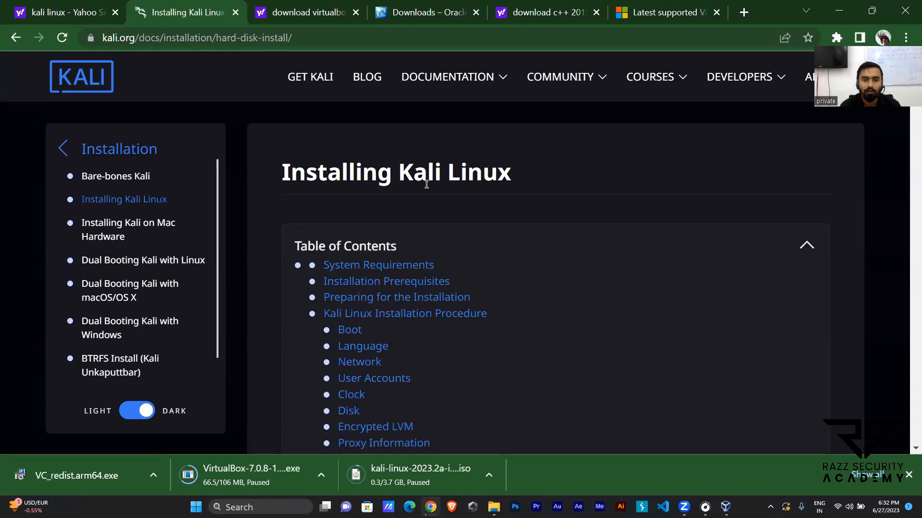
Step: Search the web in a new tab for "how to install kali linux in virtualbox"
{"action": "key", "text": "ctrl+t"}
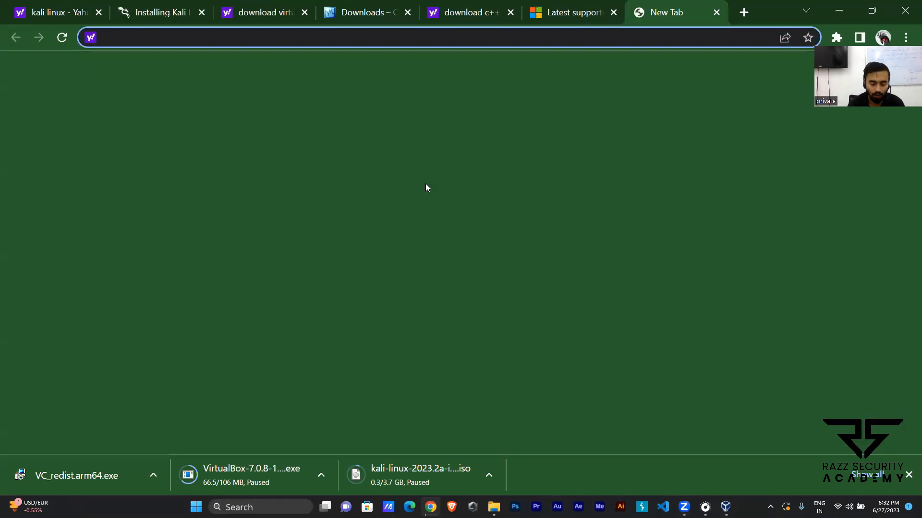
{"action": "type", "text": "how to in"}
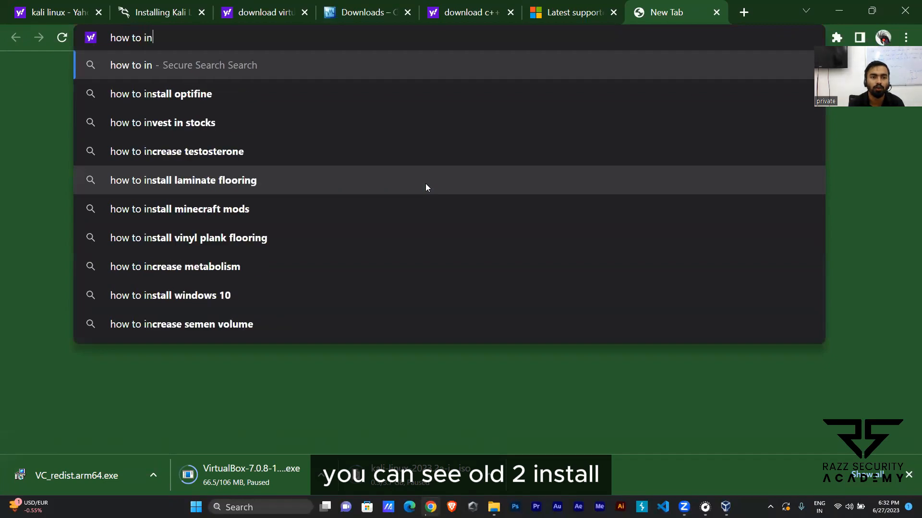
{"action": "type", "text": "stall kal"}
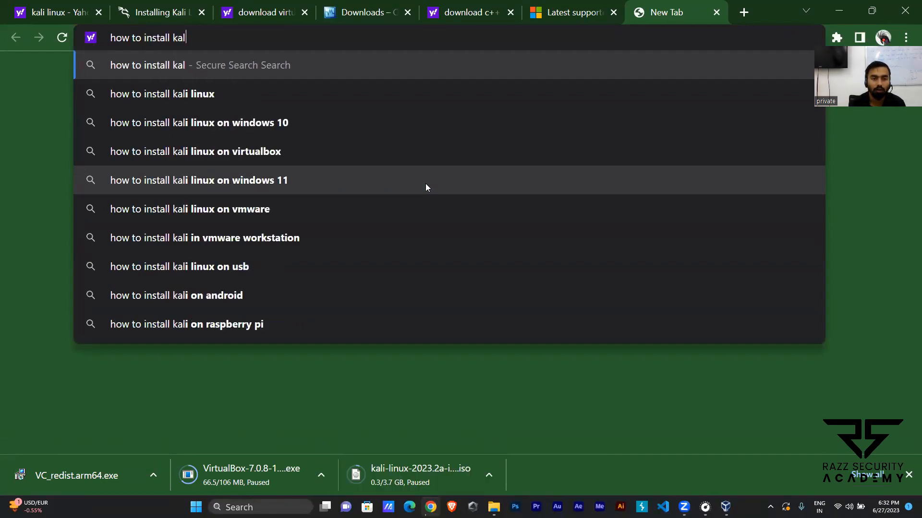
{"action": "type", "text": "i linu"}
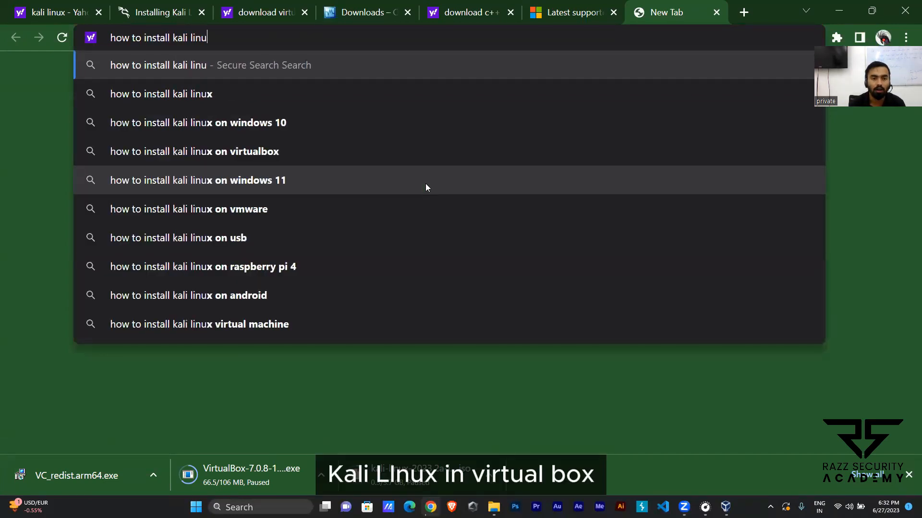
{"action": "type", "text": "x in vir"}
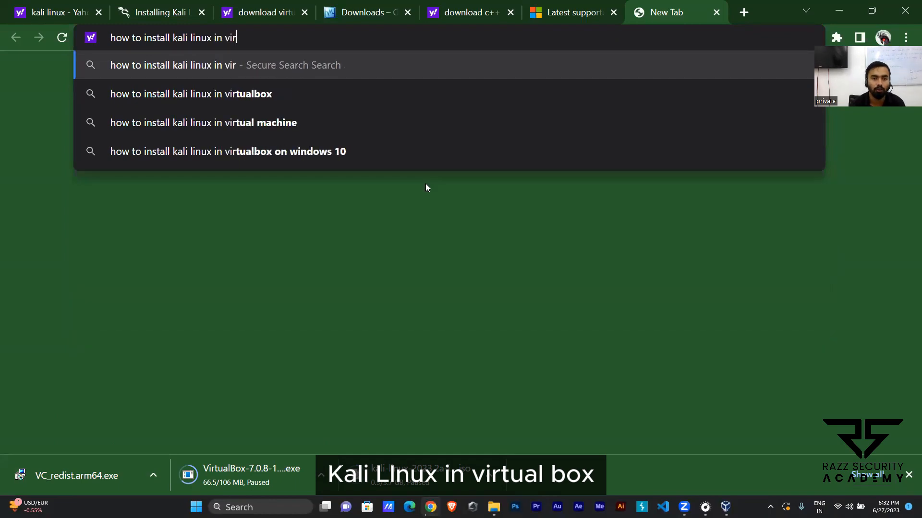
{"action": "left_click", "coordinate": [288, 105]}
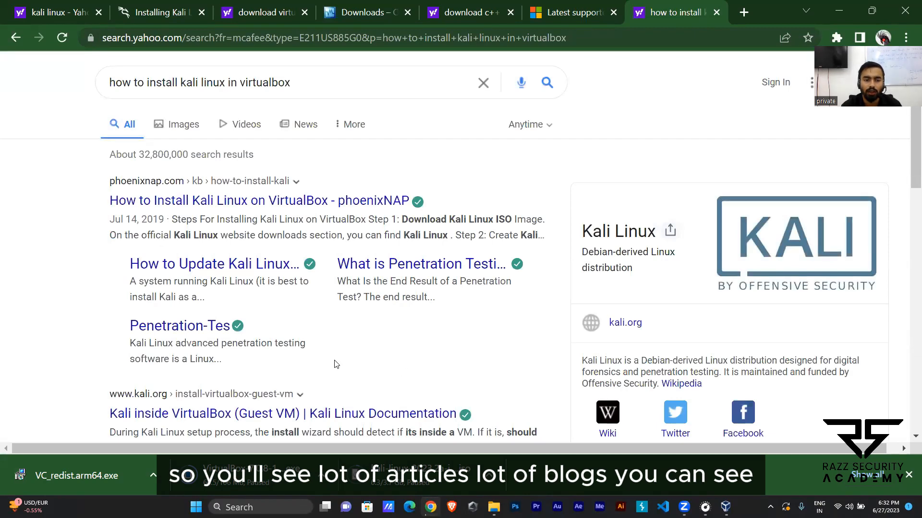
Step: Look through the search results and open the GeeksforGeeks article on installing Kali Linux in VirtualBox
{"action": "scroll", "coordinate": [334, 365], "scroll_direction": "down", "scroll_amount": 4}
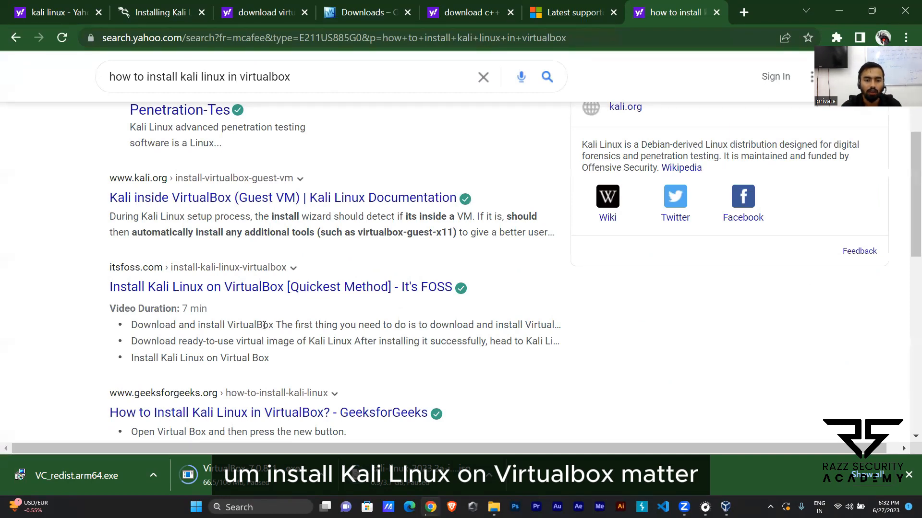
{"action": "scroll", "coordinate": [263, 325], "scroll_direction": "down", "scroll_amount": 4}
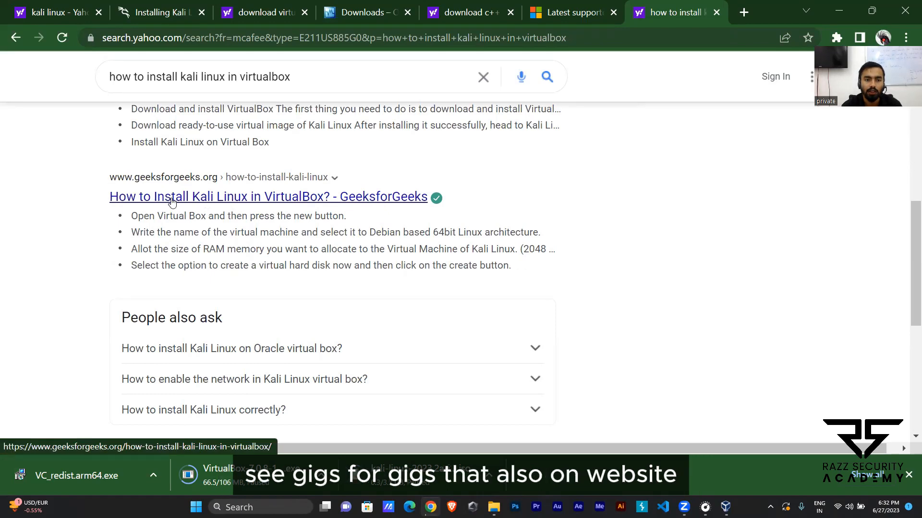
{"action": "left_click", "coordinate": [207, 201]}
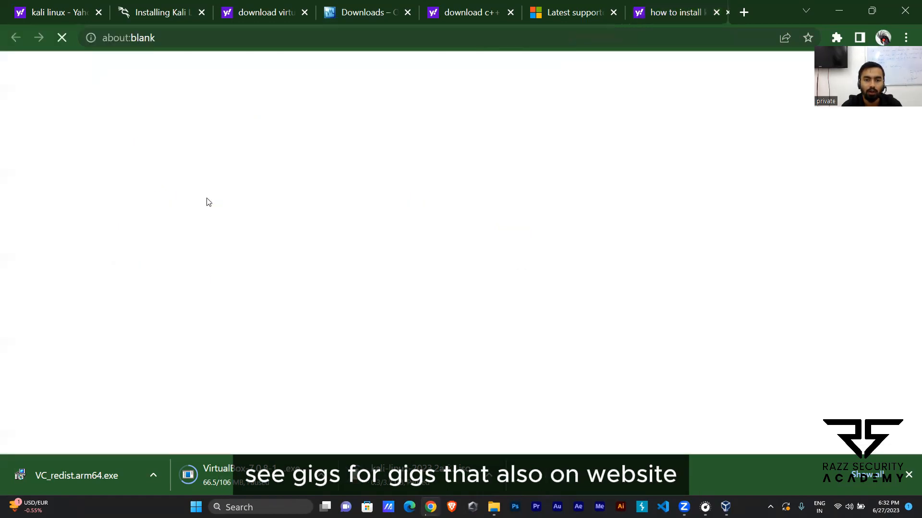
Step: Examine the article's procedure from creating the machine to selecting the start-up disk and installer language, and return to VirtualBox
{"action": "scroll", "coordinate": [503, 321], "scroll_direction": "down", "scroll_amount": 20}
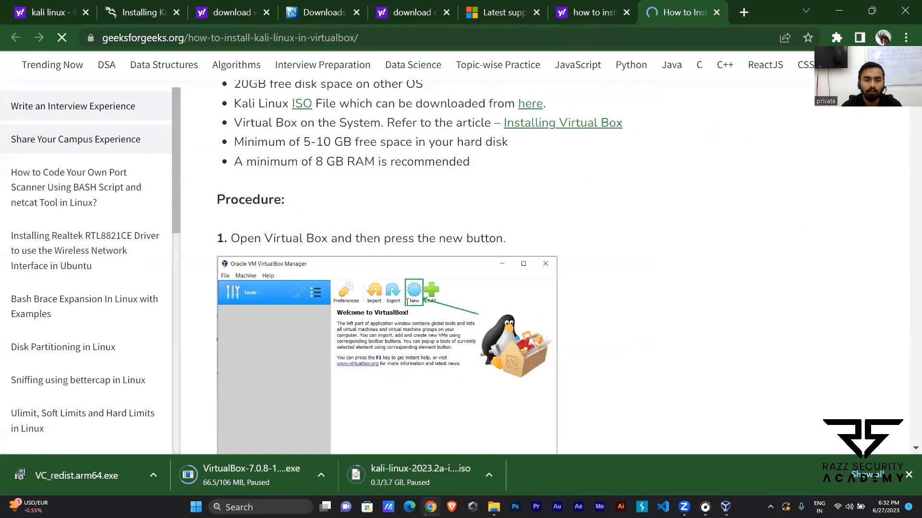
{"action": "scroll", "coordinate": [466, 297], "scroll_direction": "down", "scroll_amount": 10}
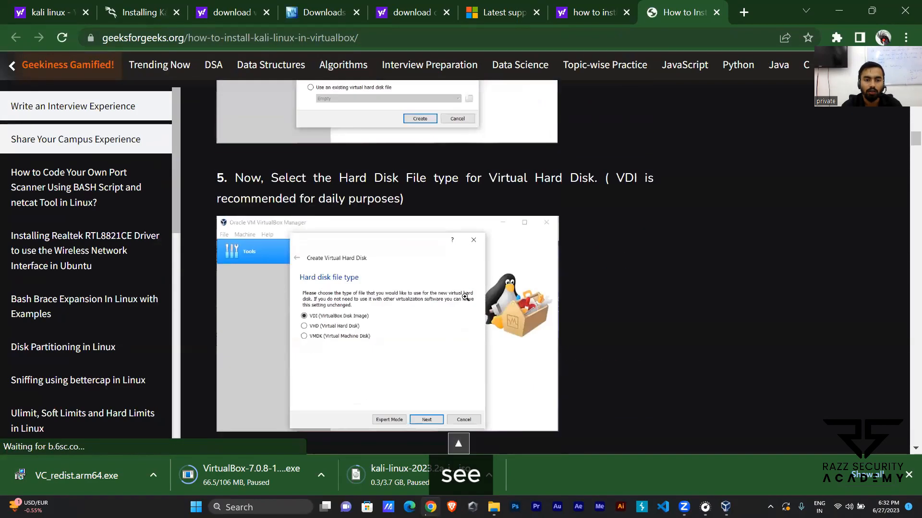
{"action": "scroll", "coordinate": [464, 297], "scroll_direction": "down", "scroll_amount": 5}
{"action": "scroll", "coordinate": [462, 296], "scroll_direction": "down", "scroll_amount": 8}
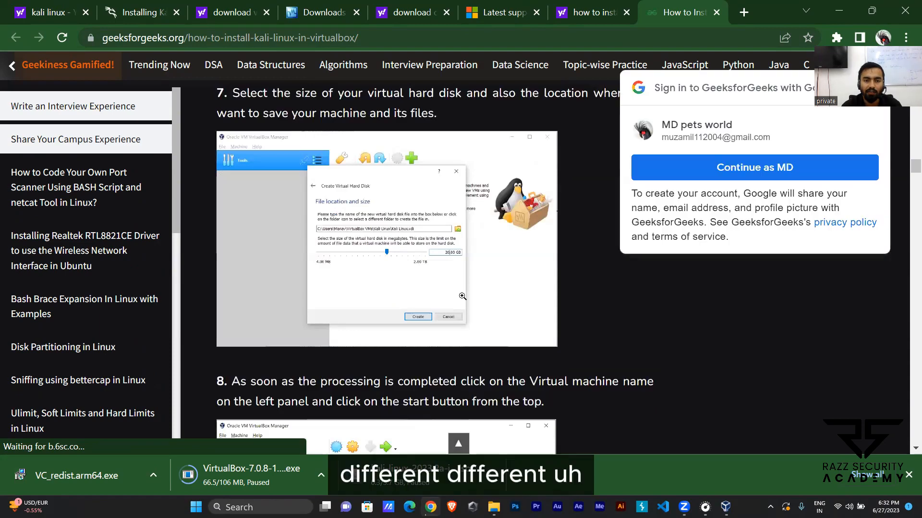
{"action": "scroll", "coordinate": [461, 295], "scroll_direction": "down", "scroll_amount": 5}
{"action": "scroll", "coordinate": [460, 294], "scroll_direction": "down", "scroll_amount": 10}
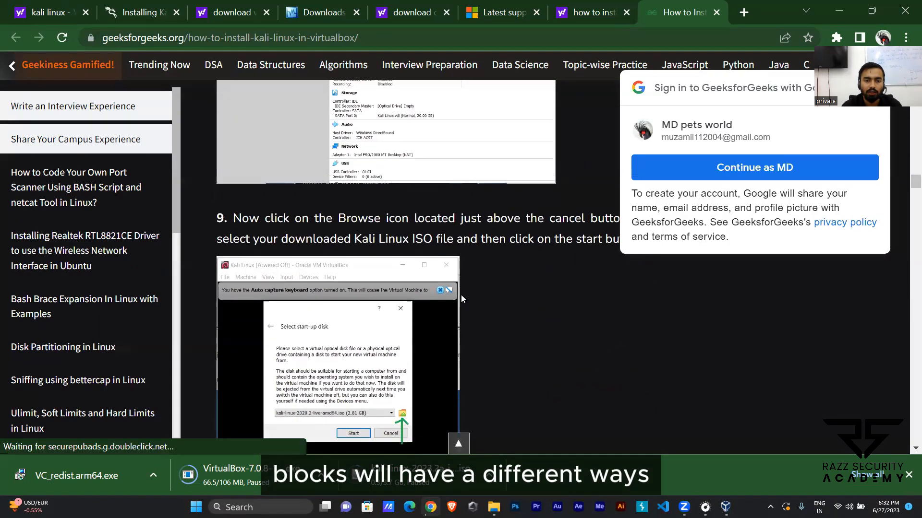
{"action": "scroll", "coordinate": [428, 278], "scroll_direction": "down", "scroll_amount": 5}
{"action": "scroll", "coordinate": [428, 278], "scroll_direction": "down", "scroll_amount": 5}
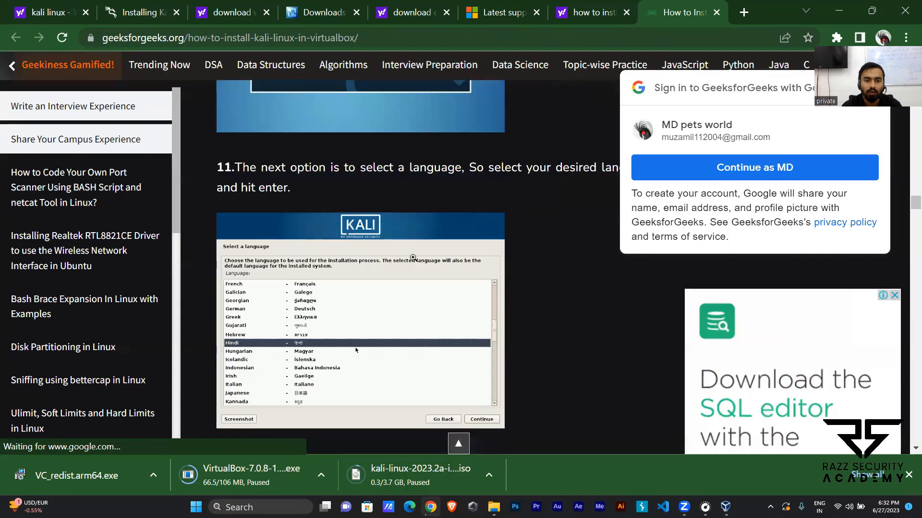
{"action": "scroll", "coordinate": [413, 269], "scroll_direction": "up", "scroll_amount": 15}
{"action": "scroll", "coordinate": [399, 264], "scroll_direction": "down", "scroll_amount": 5}
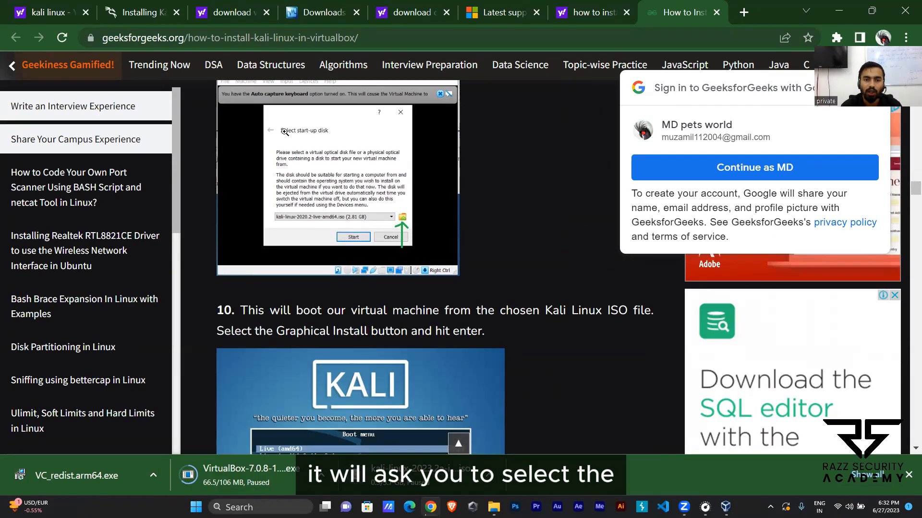
{"action": "left_click", "coordinate": [841, 17]}
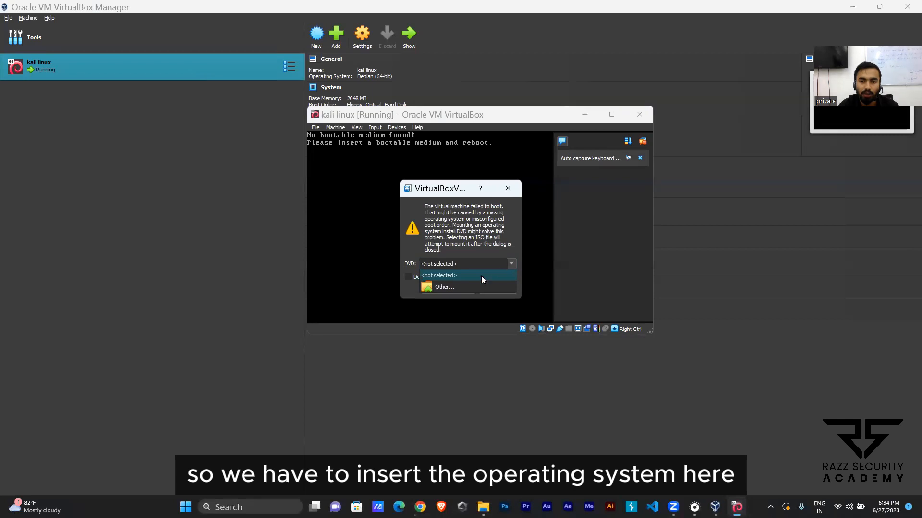
Step: Mount the kali-linux-2023.2a-installer-amd64 ISO from the desktop's Razz Security folder as the machine's DVD and retry booting
{"action": "left_click", "coordinate": [455, 286]}
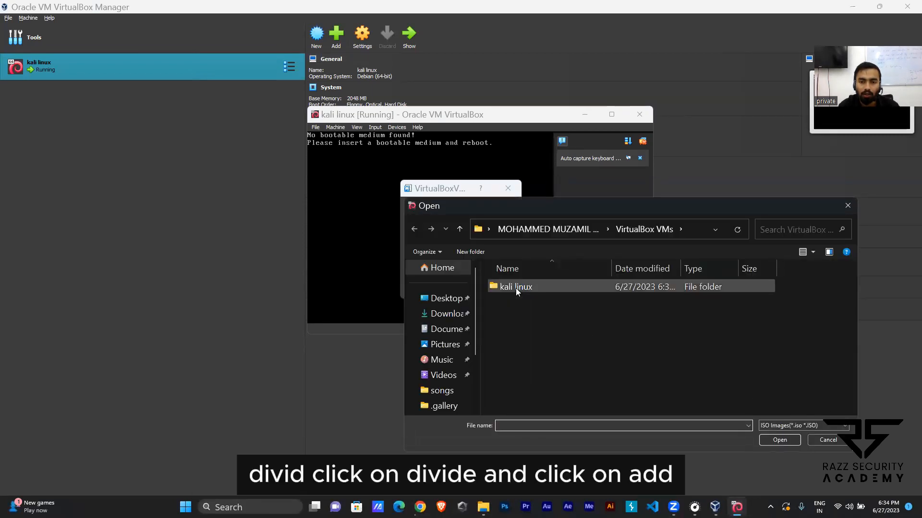
{"action": "double_click", "coordinate": [516, 288]}
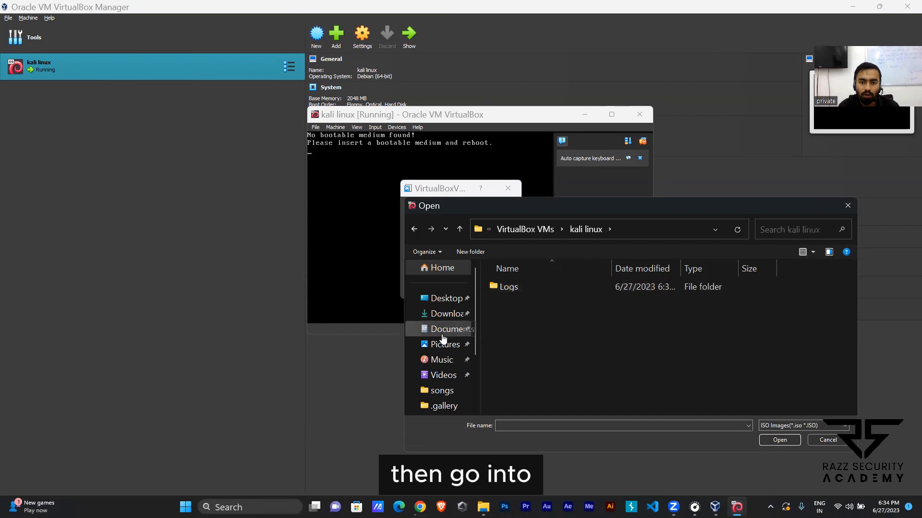
{"action": "left_click", "coordinate": [446, 298]}
{"action": "double_click", "coordinate": [534, 288]}
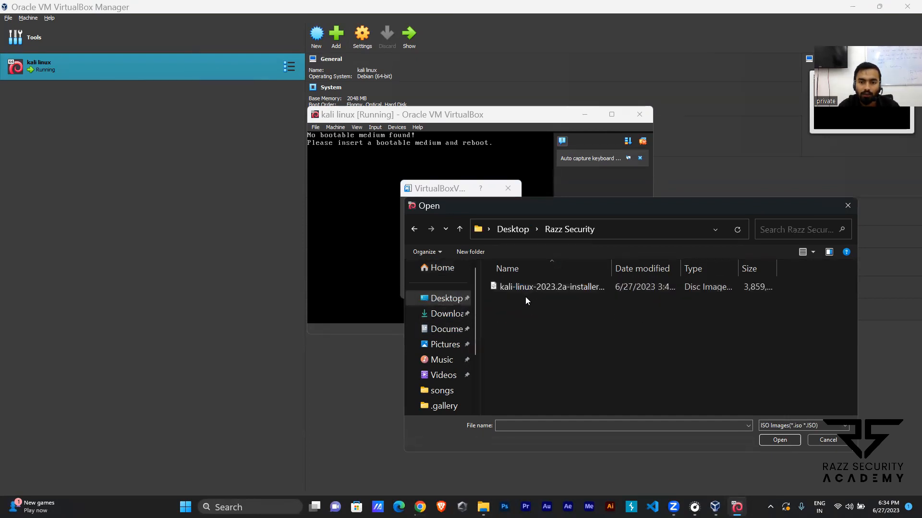
{"action": "left_click", "coordinate": [530, 288]}
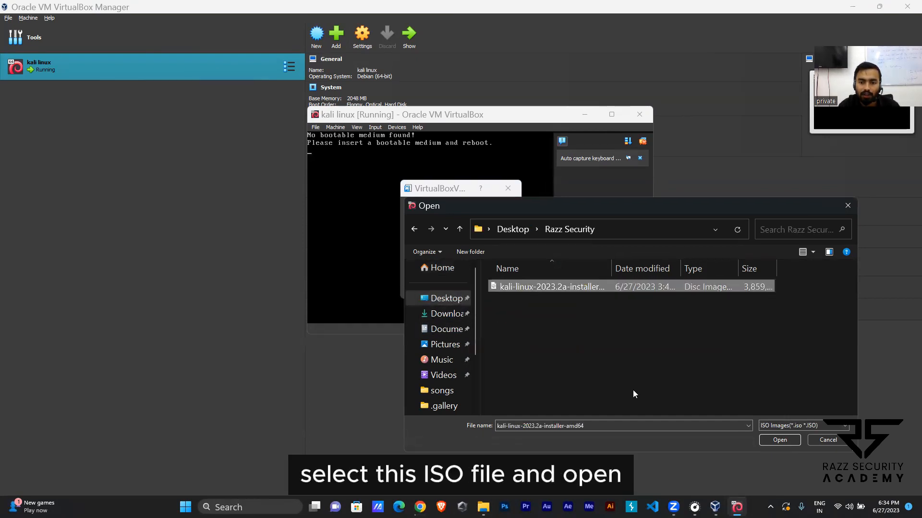
{"action": "left_click", "coordinate": [780, 439]}
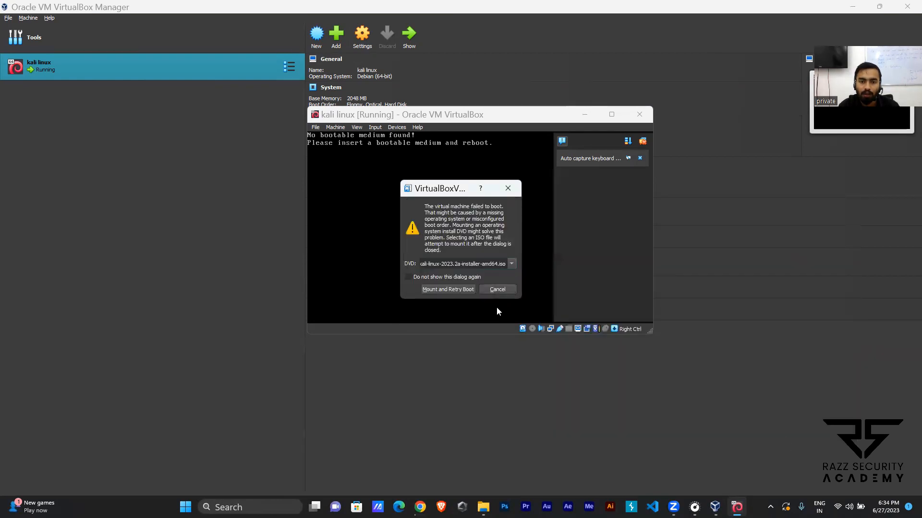
{"action": "left_click", "coordinate": [446, 288]}
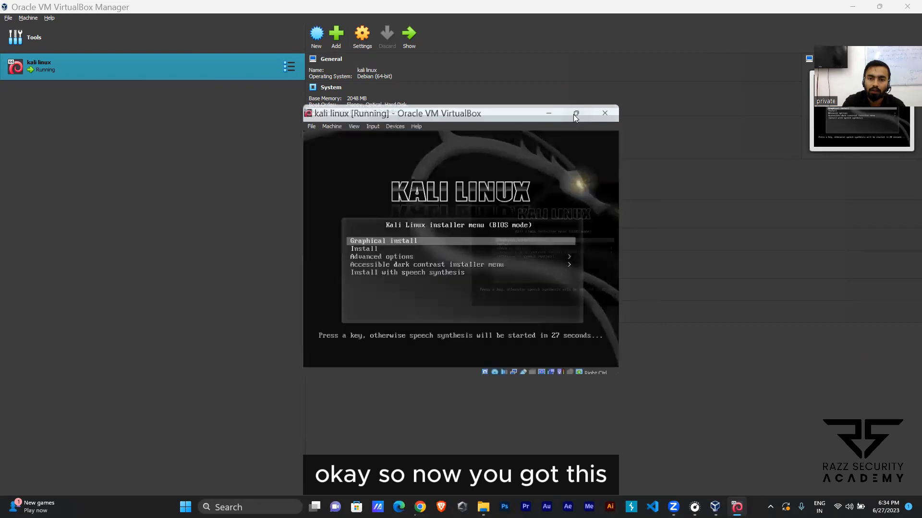
Step: Maximize the running kali linux machine's window and highlight Graphical install in the installer menu
{"action": "left_click", "coordinate": [573, 114]}
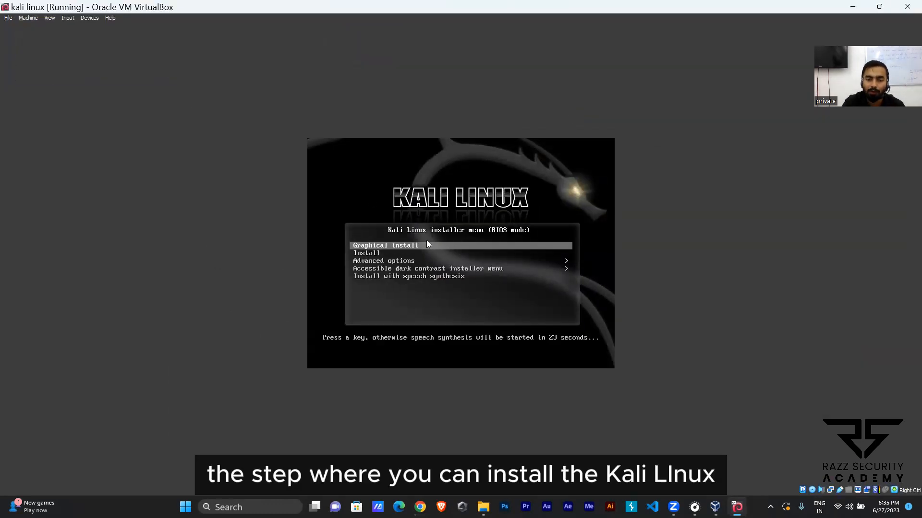
{"action": "key", "text": "Up"}
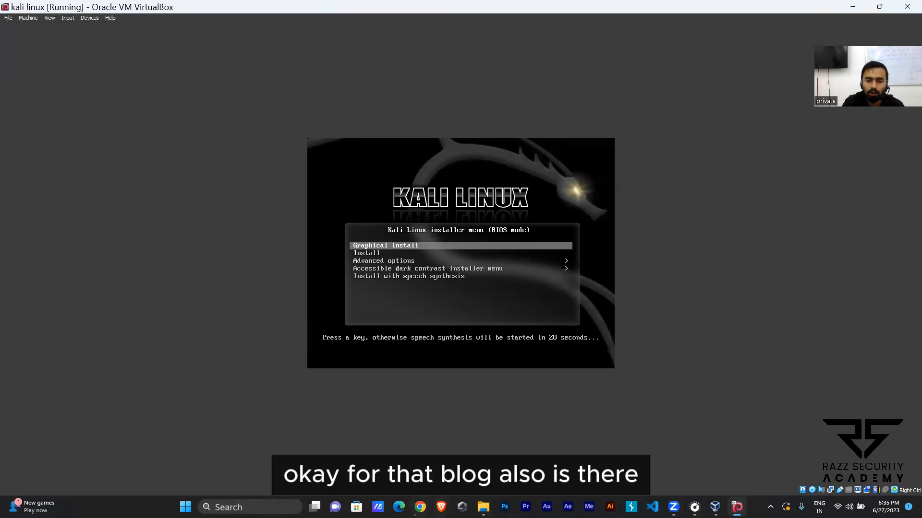
Step: Examine the kali.org hard-disk installation guide from preparation through the boot menu and language selection, and return to the virtual machine
{"action": "mouse_move", "coordinate": [420, 507]}
{"action": "left_click", "coordinate": [420, 458]}
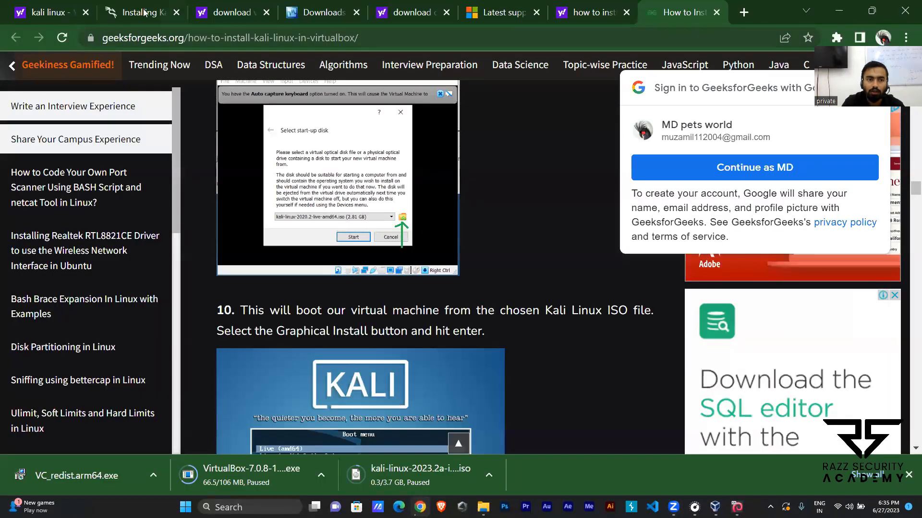
{"action": "left_click", "coordinate": [143, 12]}
{"action": "scroll", "coordinate": [576, 394], "scroll_direction": "down", "scroll_amount": 10}
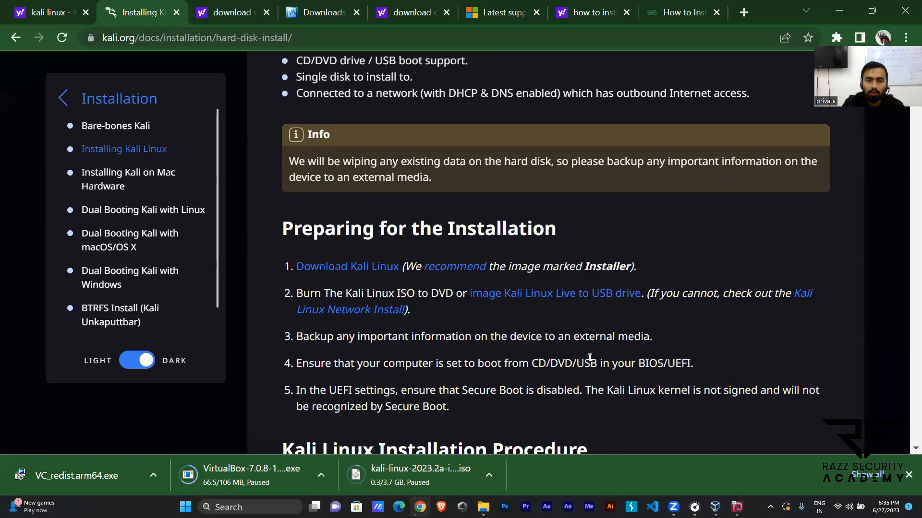
{"action": "scroll", "coordinate": [589, 358], "scroll_direction": "down", "scroll_amount": 10}
{"action": "scroll", "coordinate": [590, 365], "scroll_direction": "up", "scroll_amount": 1}
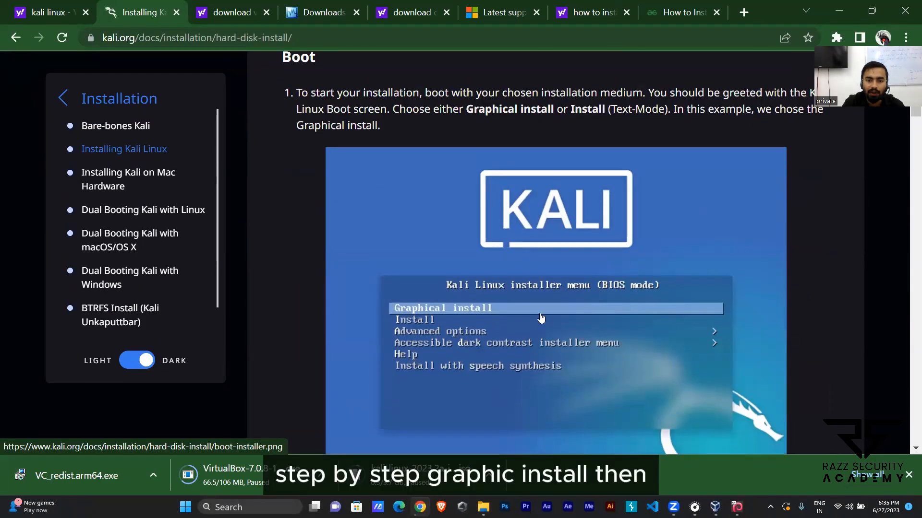
{"action": "scroll", "coordinate": [541, 318], "scroll_direction": "down", "scroll_amount": 15}
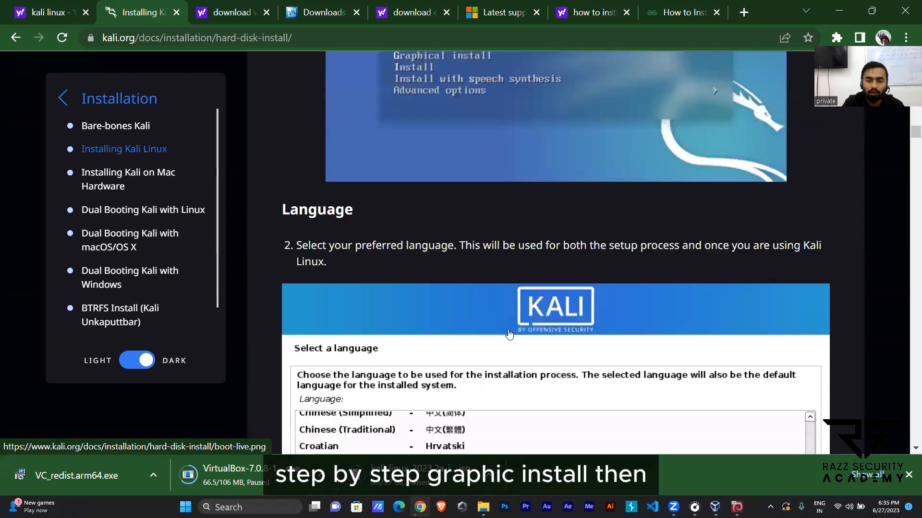
{"action": "scroll", "coordinate": [509, 335], "scroll_direction": "down", "scroll_amount": 6}
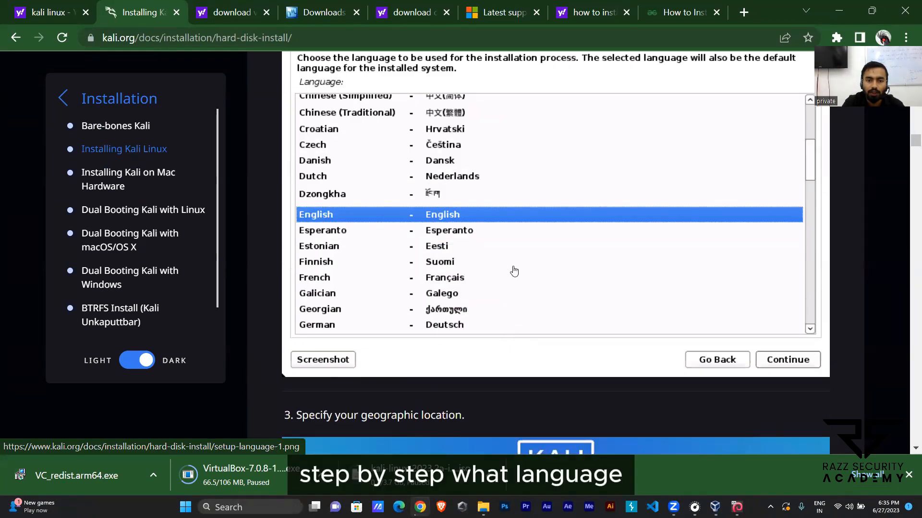
{"action": "key", "text": "alt+Tab"}
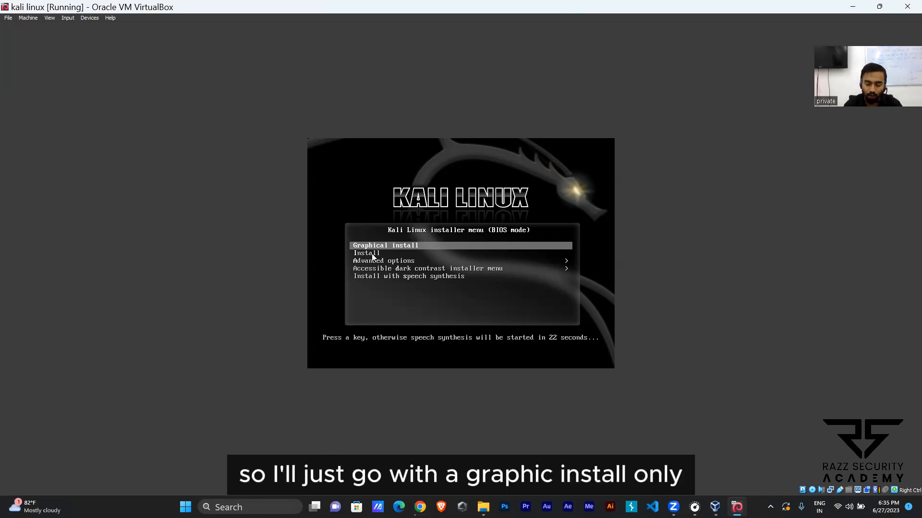
Step: Start the graphical install with English as the language, India as the location and American English as the keymap
{"action": "key", "text": "Return"}
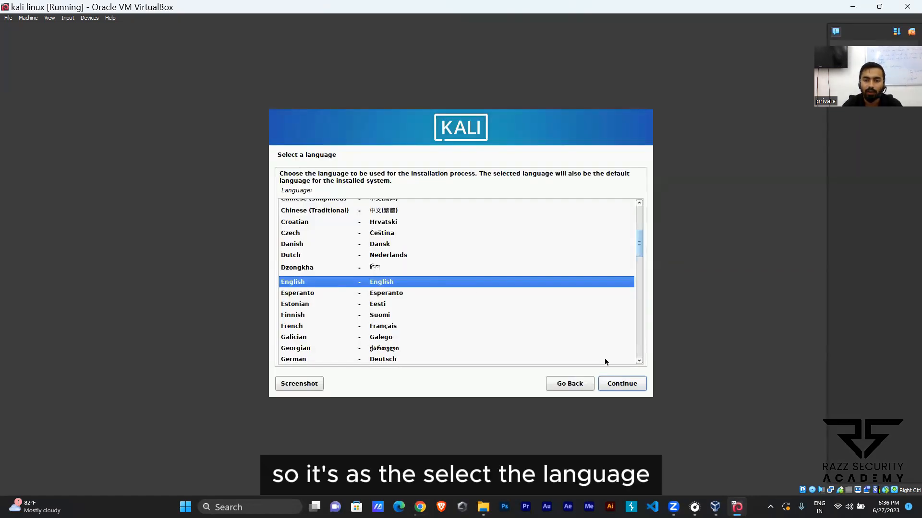
{"action": "left_click", "coordinate": [623, 387]}
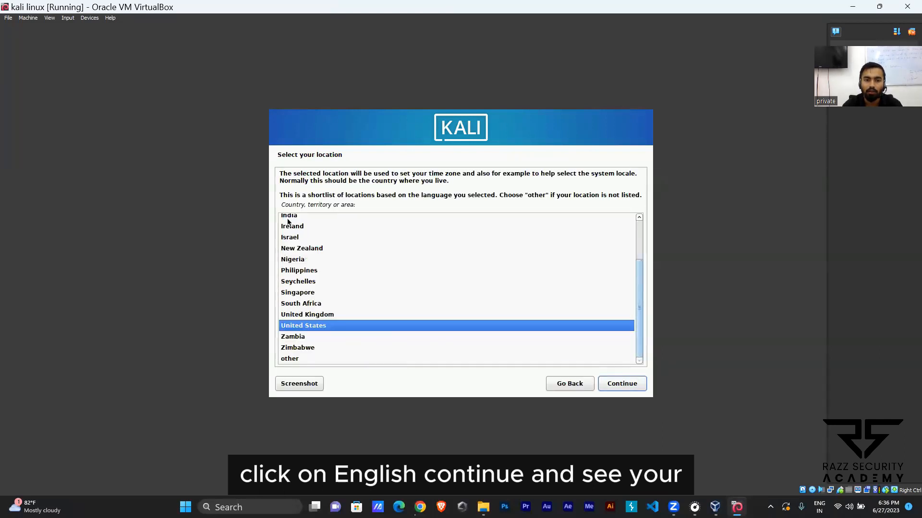
{"action": "scroll", "coordinate": [315, 254], "scroll_direction": "up", "scroll_amount": 2}
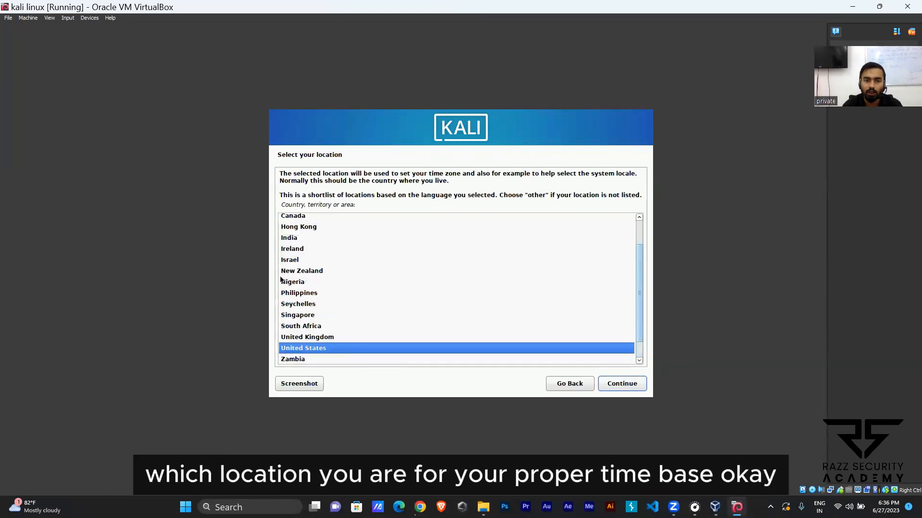
{"action": "left_click", "coordinate": [295, 239]}
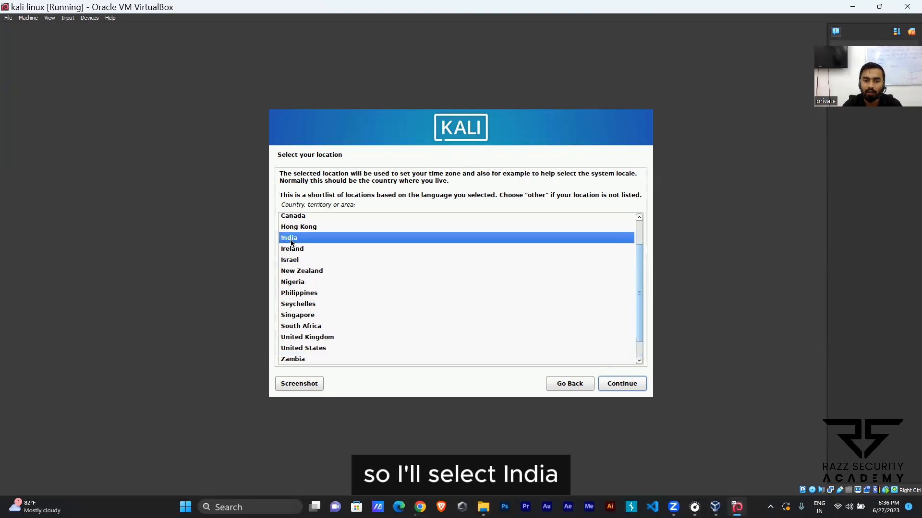
{"action": "left_click", "coordinate": [634, 383]}
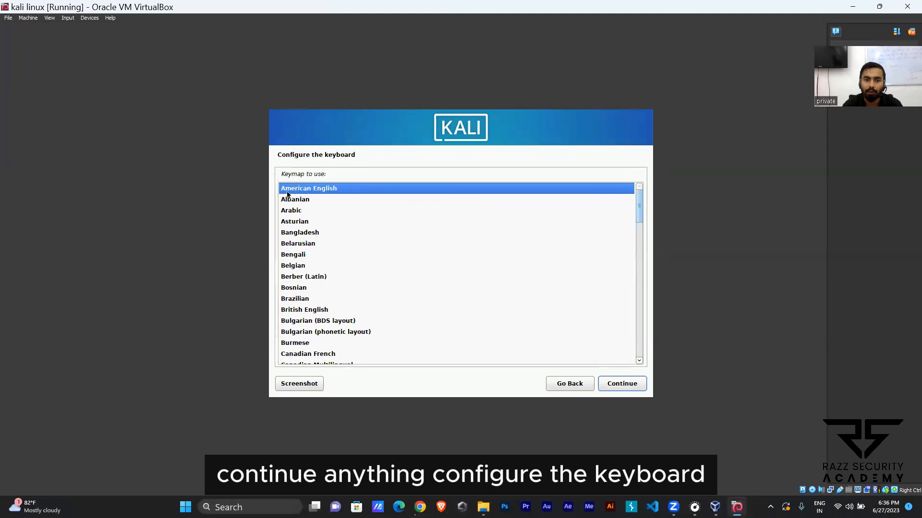
{"action": "left_click", "coordinate": [619, 383]}
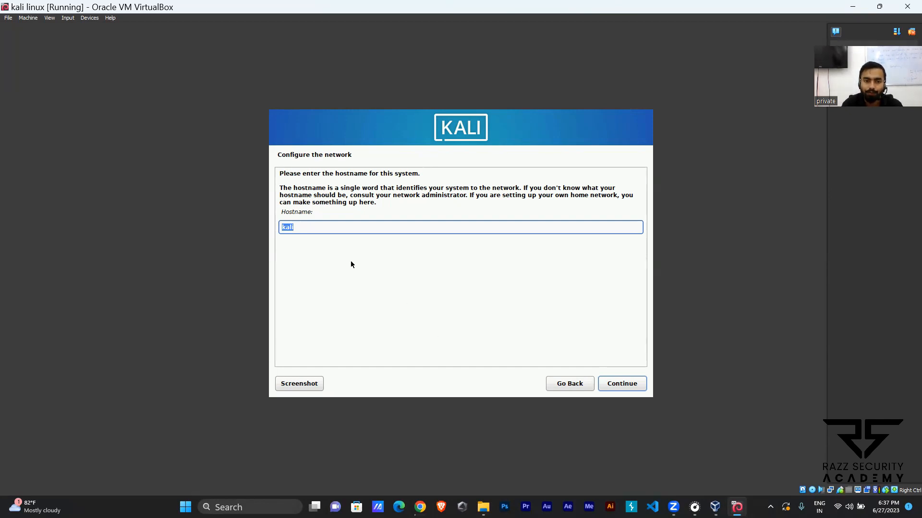
Step: Accept the hostname kali and set up the new user with kali as both full name and username
{"action": "left_click", "coordinate": [630, 385]}
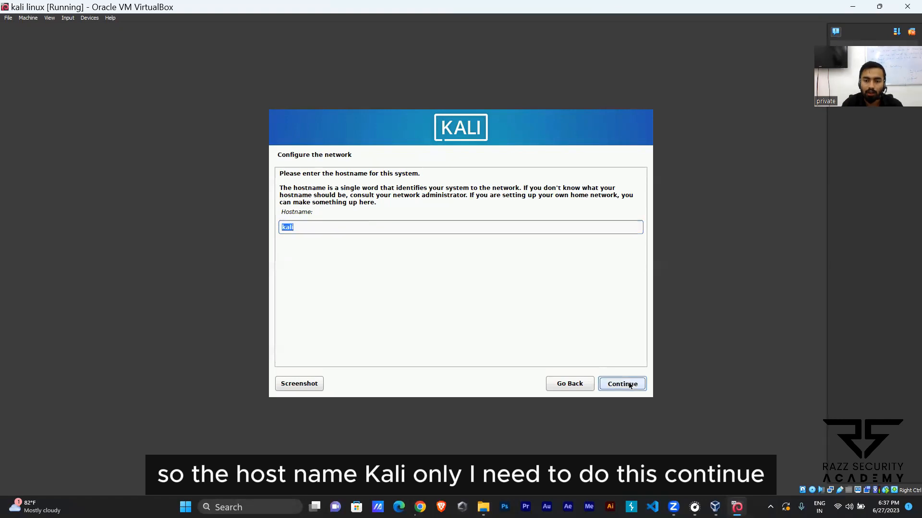
{"action": "left_click", "coordinate": [630, 384]}
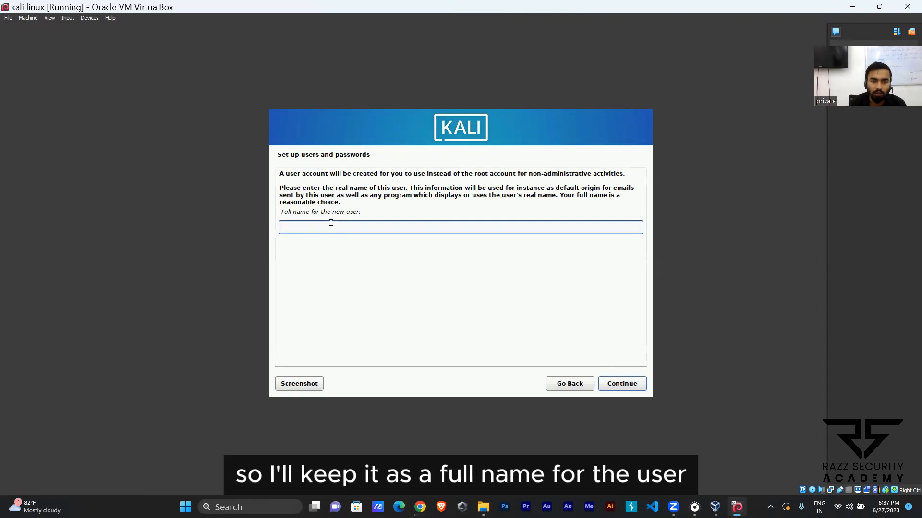
{"action": "type", "text": "kali"}
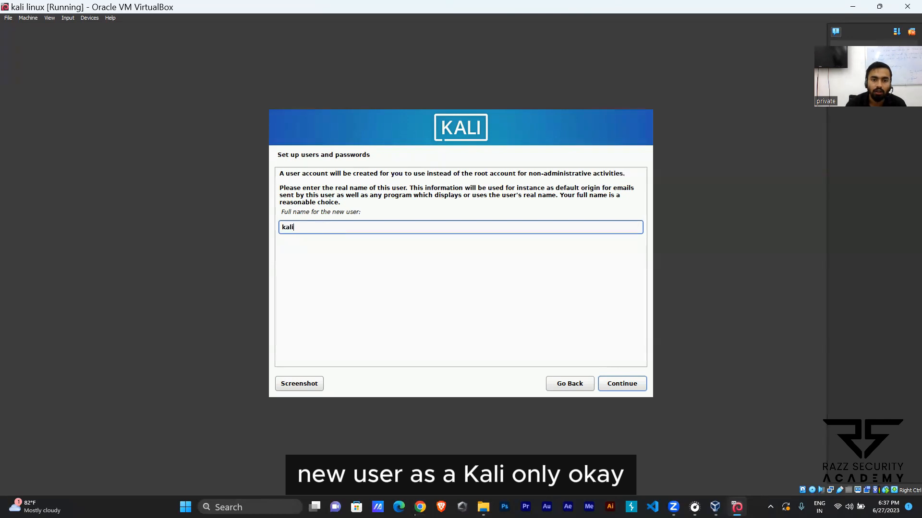
{"action": "left_click", "coordinate": [623, 385]}
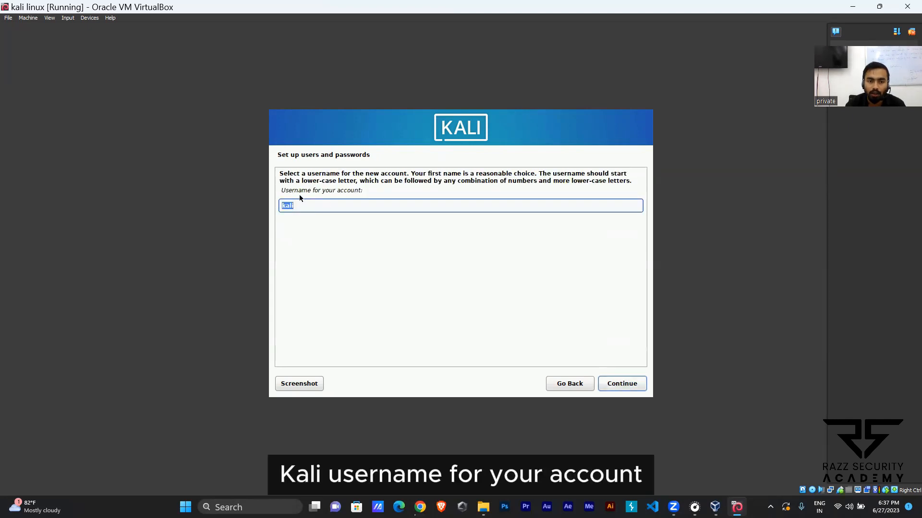
{"action": "left_click", "coordinate": [622, 385]}
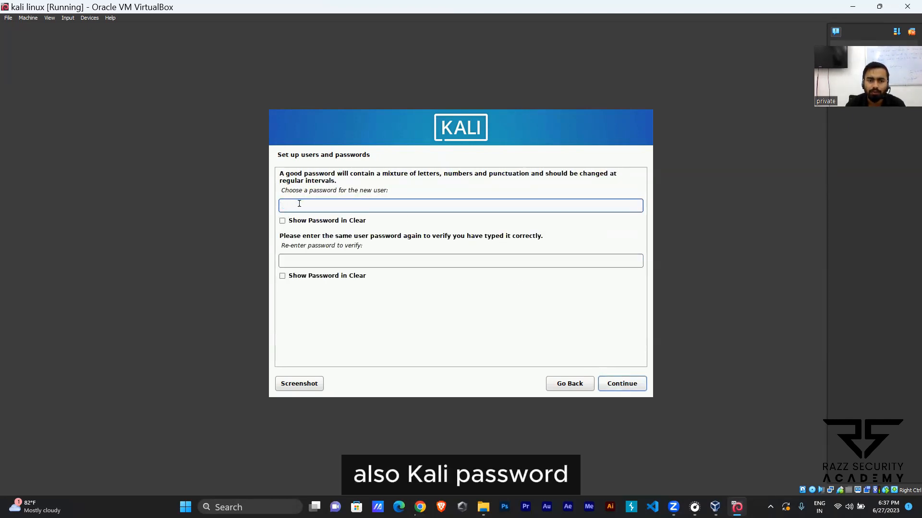
Step: Show both password fields in clear, enter and re-enter the new user's password, and continue to disk partitioning
{"action": "left_click", "coordinate": [282, 221]}
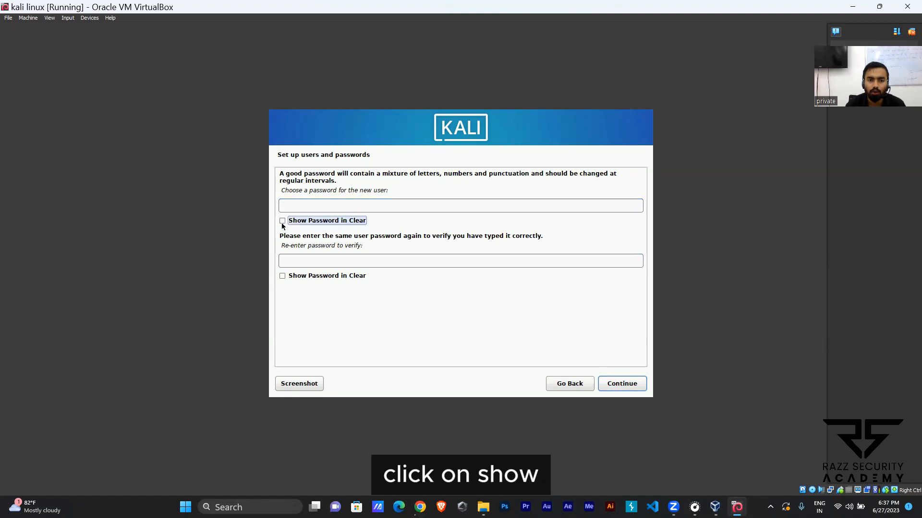
{"action": "left_click", "coordinate": [282, 276]}
{"action": "left_click", "coordinate": [299, 205]}
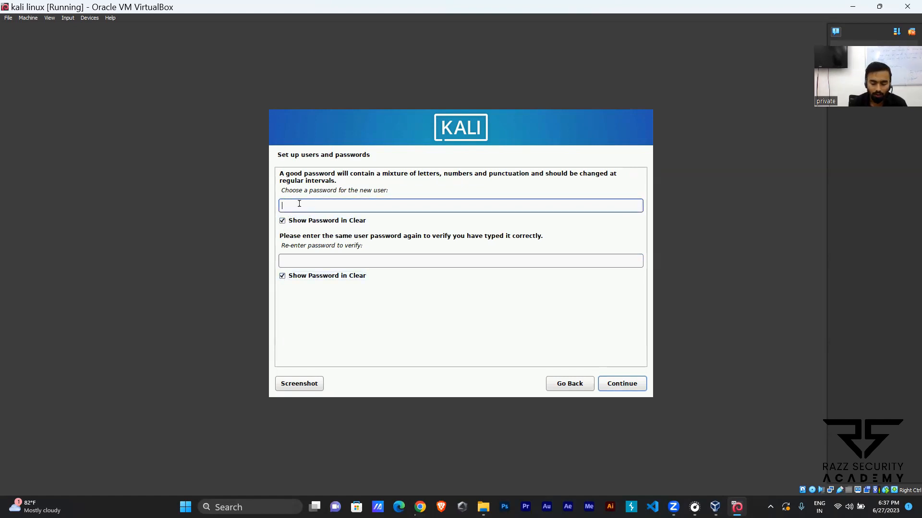
{"action": "type", "text": "kal"}
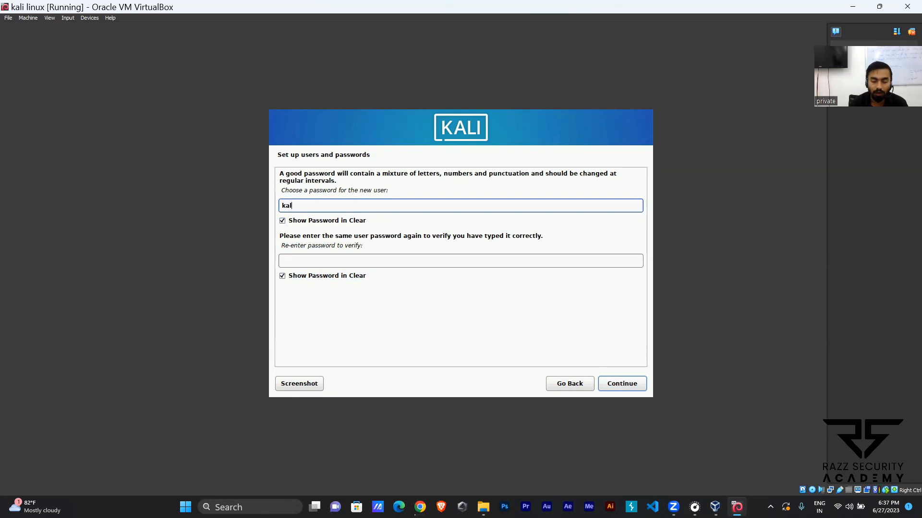
{"action": "type", "text": "i"}
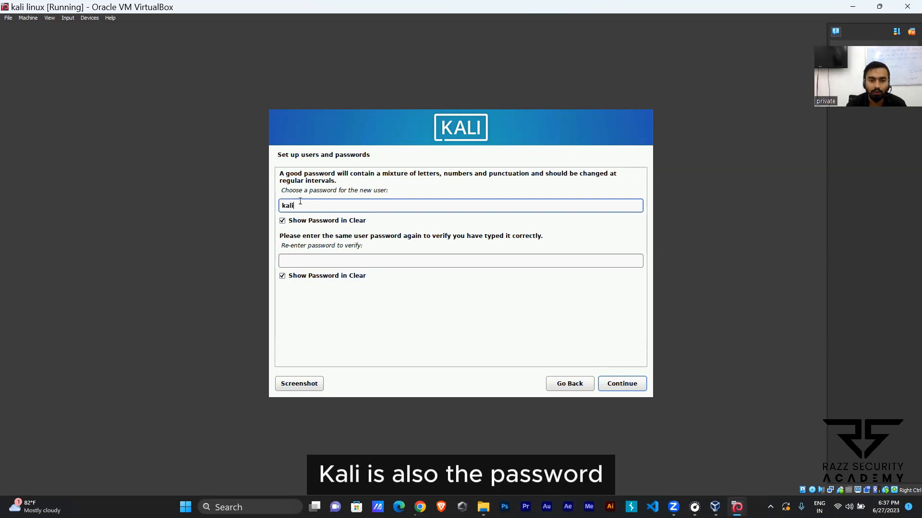
{"action": "left_click", "coordinate": [309, 259]}
{"action": "type", "text": "kali"}
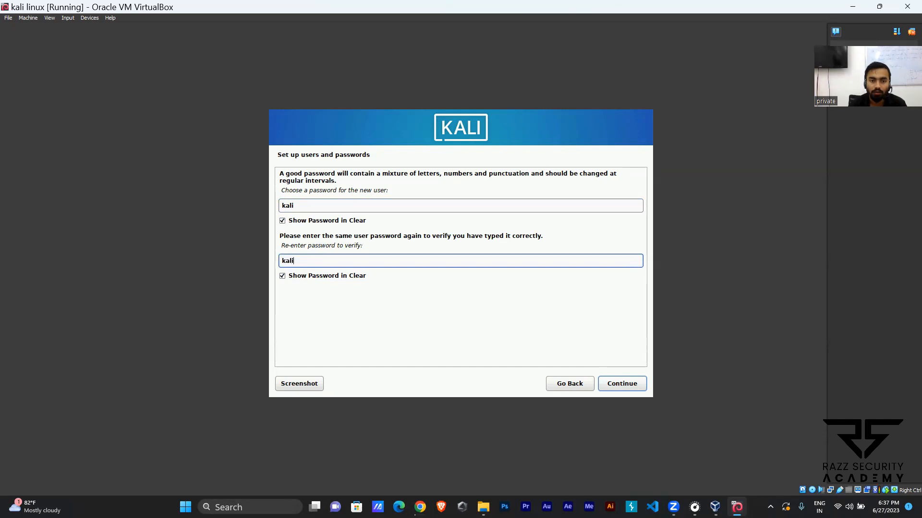
{"action": "left_click", "coordinate": [619, 383]}
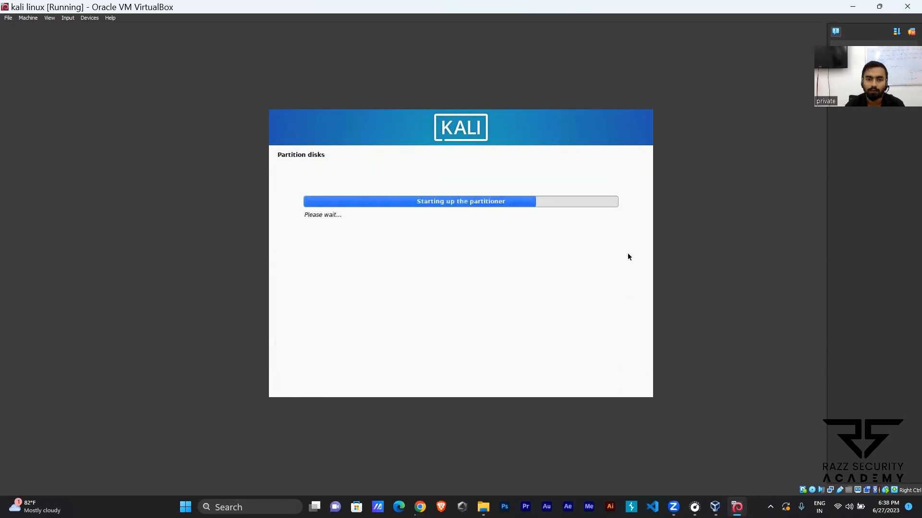
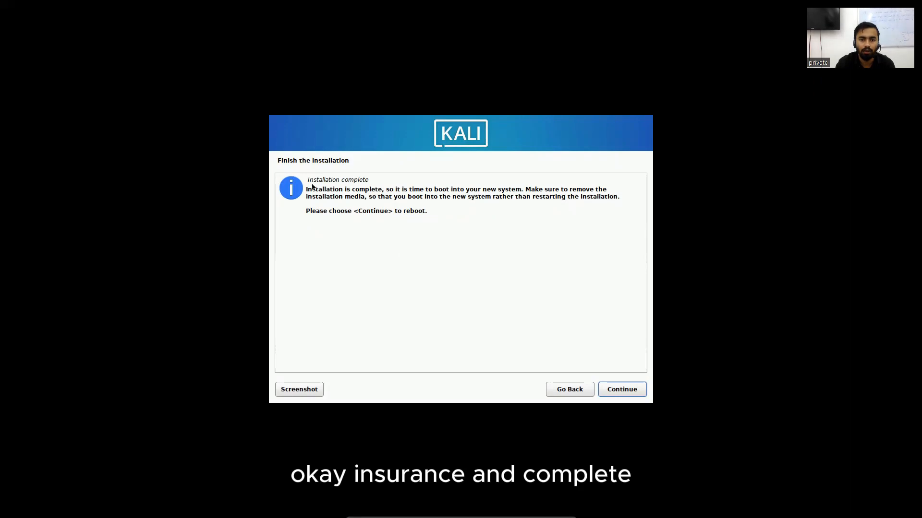
Step: Finish the installation by rebooting into the new system, and log in to the kali account with its password shown in clear
{"action": "left_click", "coordinate": [616, 392]}
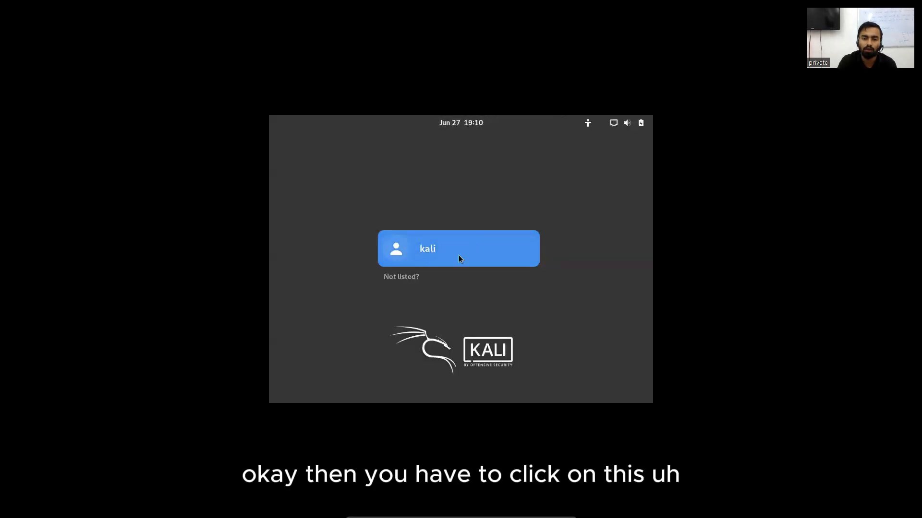
{"action": "left_click", "coordinate": [439, 250]}
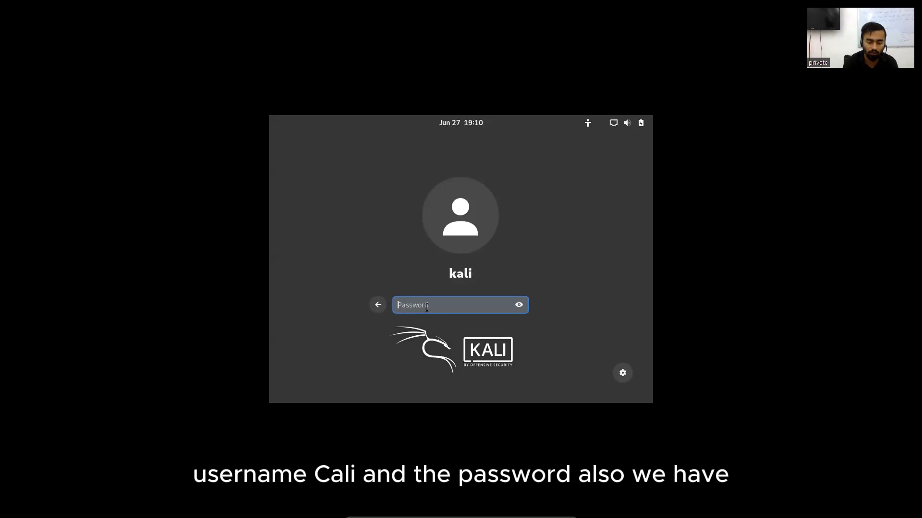
{"action": "type", "text": "kal"}
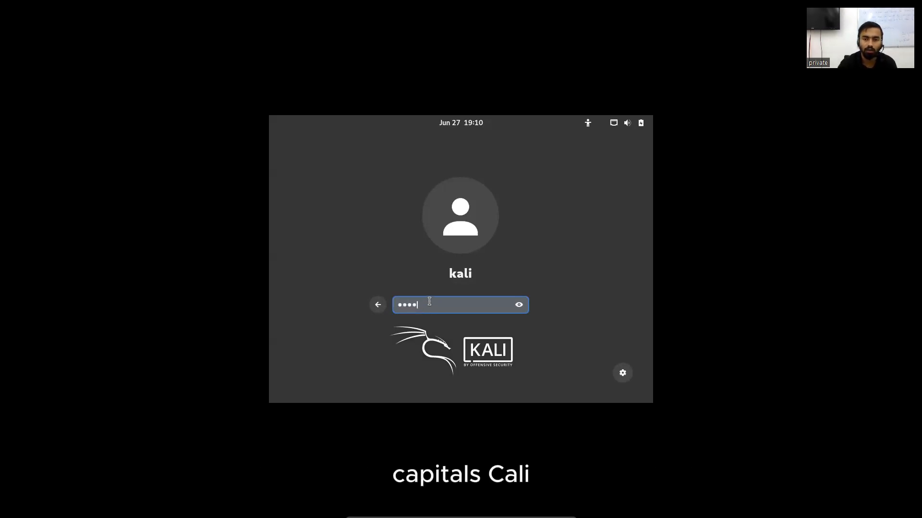
{"action": "type", "text": "i"}
{"action": "left_click", "coordinate": [518, 304]}
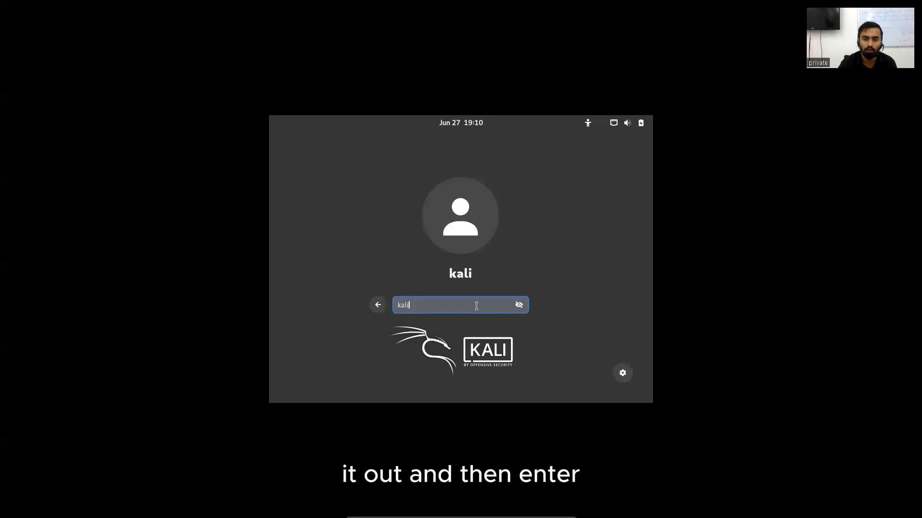
{"action": "key", "text": "Return"}
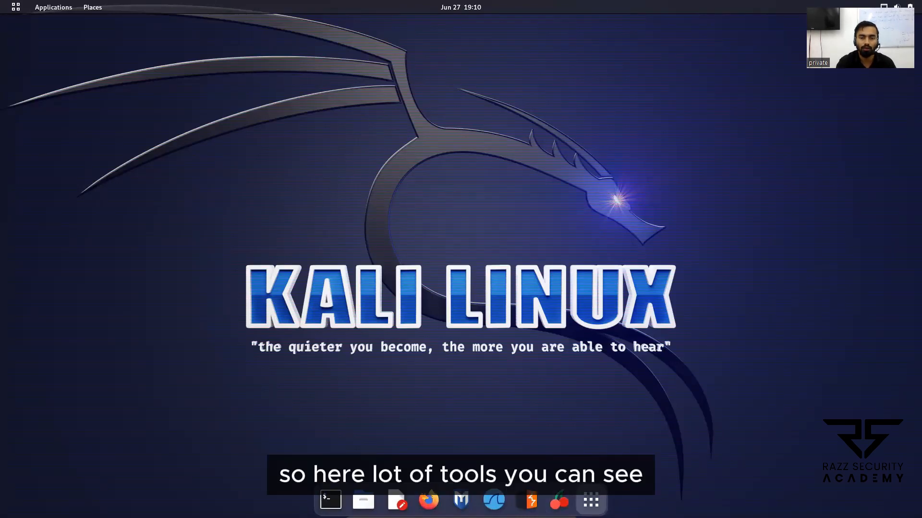
Step: Look over the activities overview and the tool categories in the applications list, including Web Application Analysis, and return to the desktop
{"action": "left_click", "coordinate": [591, 501]}
{"action": "left_click", "coordinate": [591, 495]}
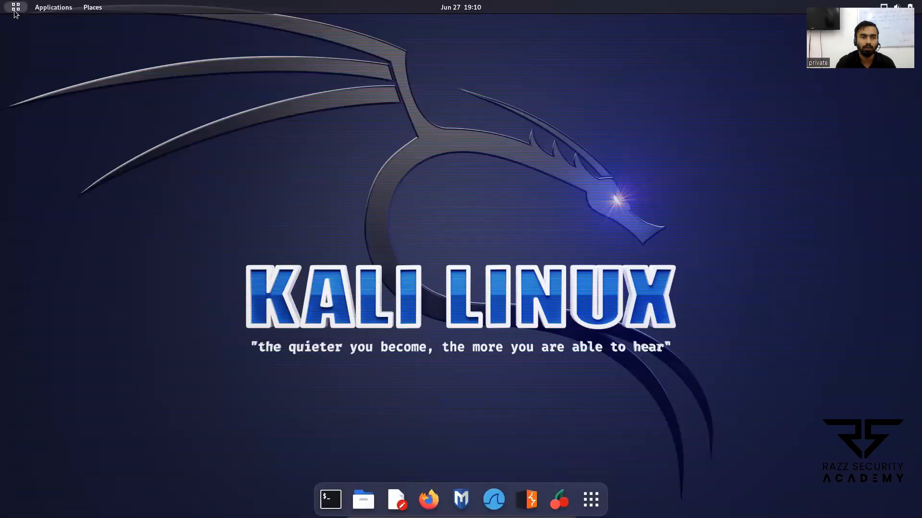
{"action": "left_click", "coordinate": [14, 11]}
{"action": "left_click", "coordinate": [51, 8]}
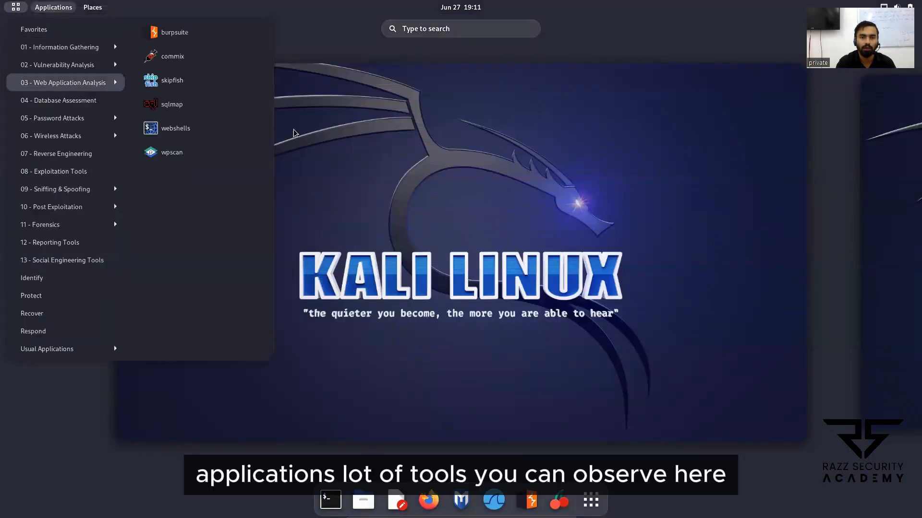
{"action": "left_click", "coordinate": [514, 211]}
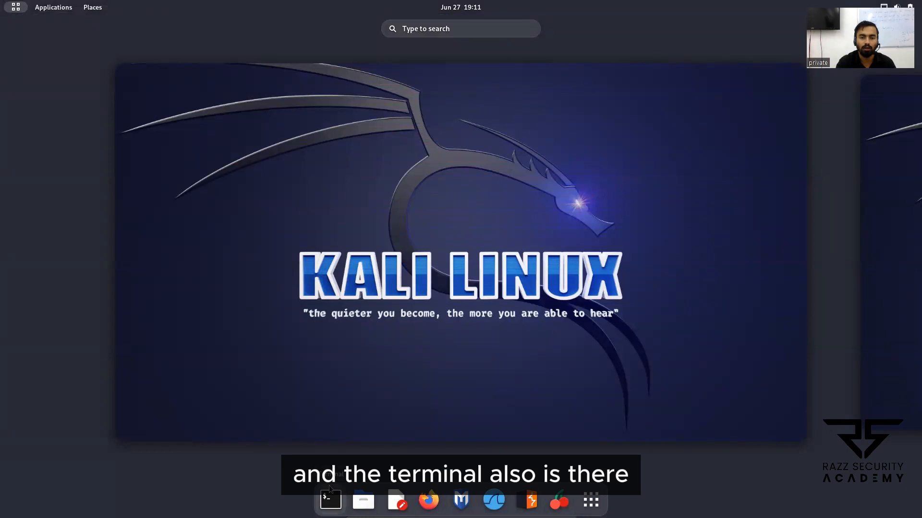
{"action": "left_click", "coordinate": [465, 196]}
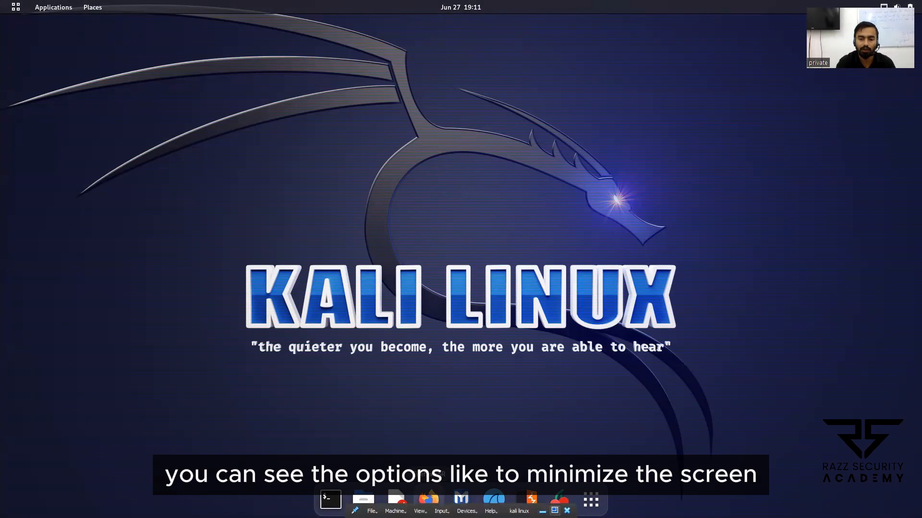
Step: Take the virtual machine out of full screen, shrink and maximize its window, and return it to full-screen mode
{"action": "left_click", "coordinate": [554, 511]}
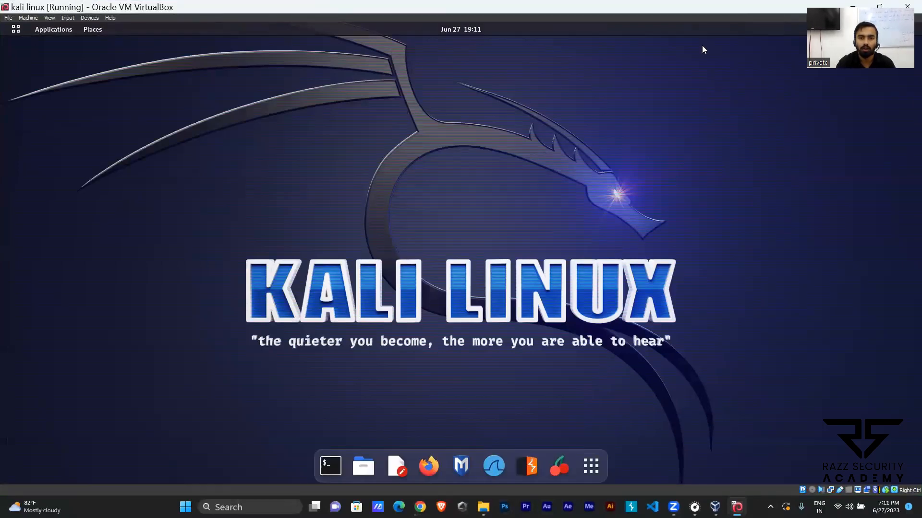
{"action": "left_click", "coordinate": [879, 6]}
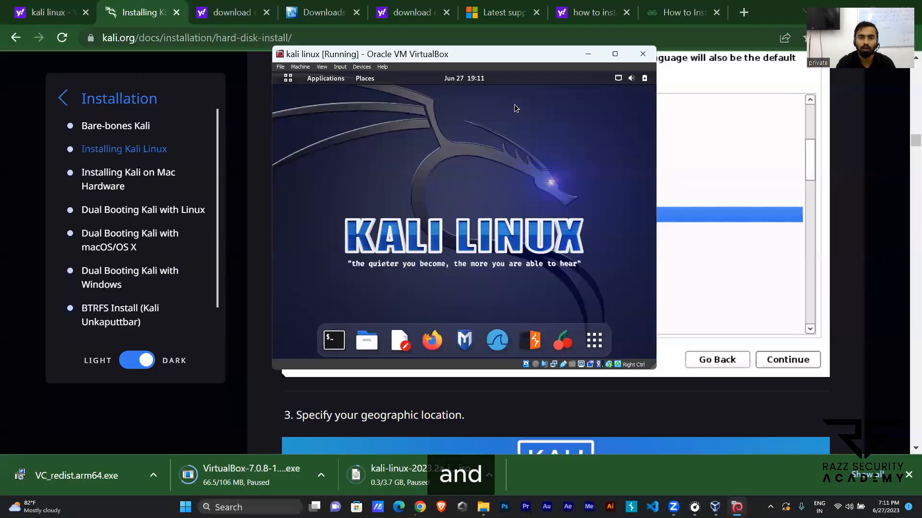
{"action": "left_click", "coordinate": [612, 55]}
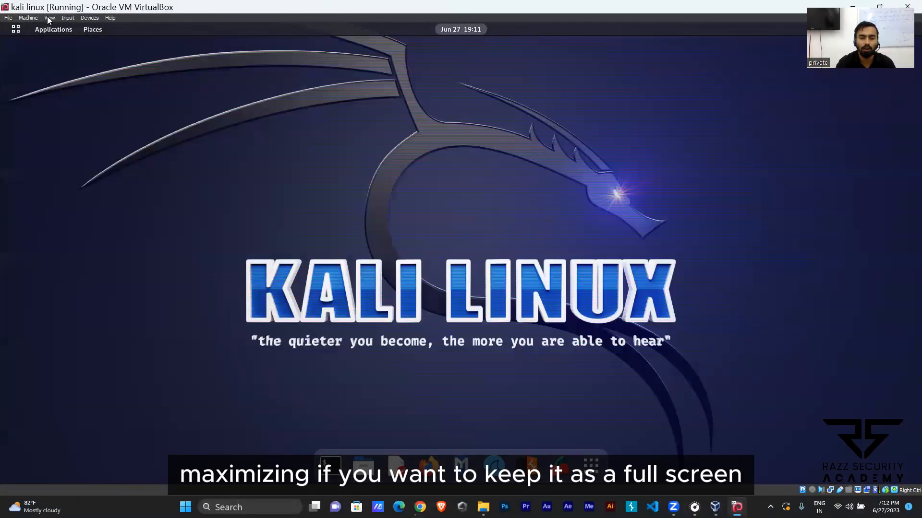
{"action": "left_click", "coordinate": [49, 18]}
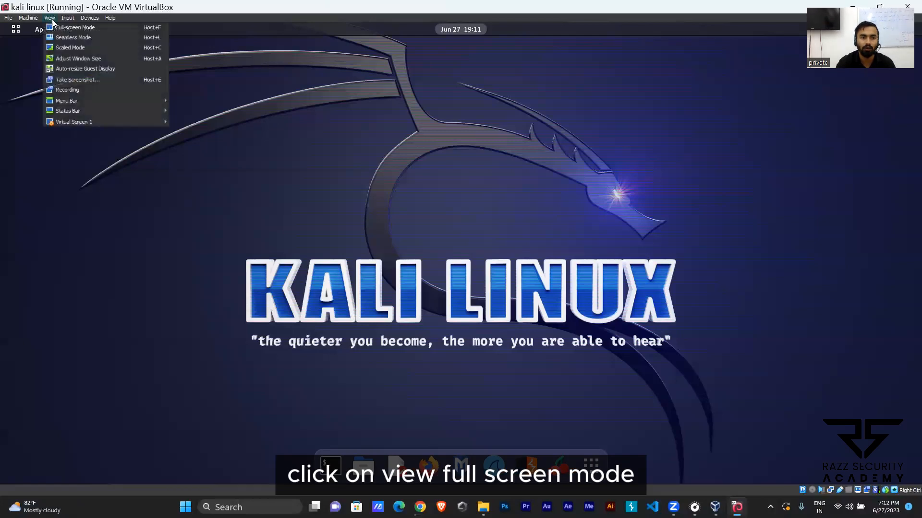
{"action": "left_click", "coordinate": [66, 30]}
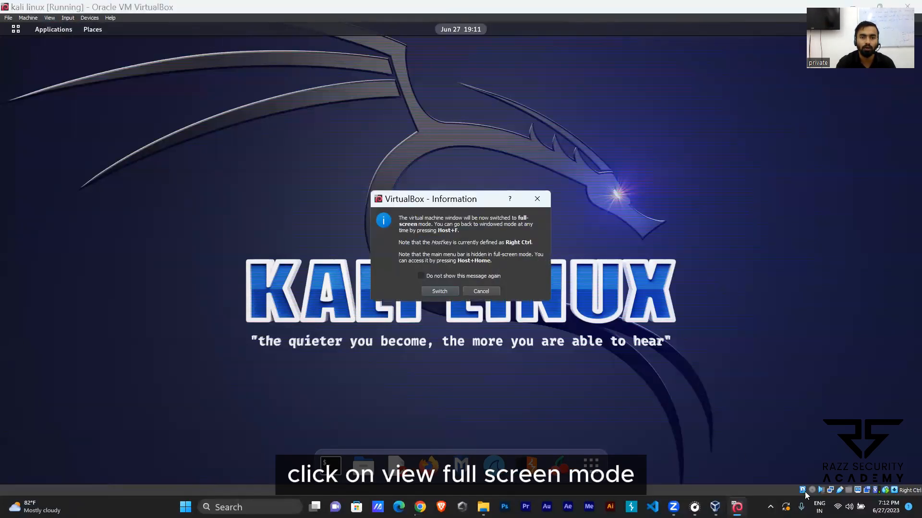
{"action": "left_click", "coordinate": [445, 294]}
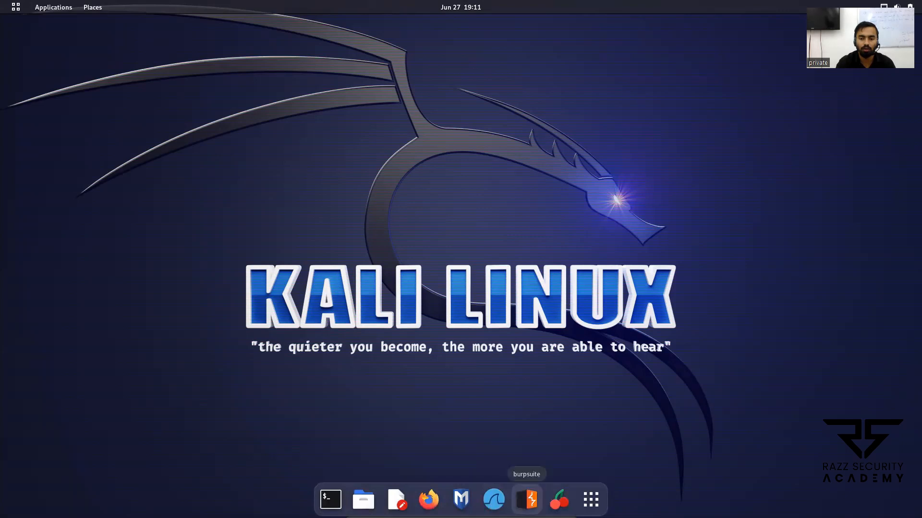
Step: Check the system's power-off options, then lock the screen and unlock it with the user account's password
{"action": "mouse_move", "coordinate": [559, 517]}
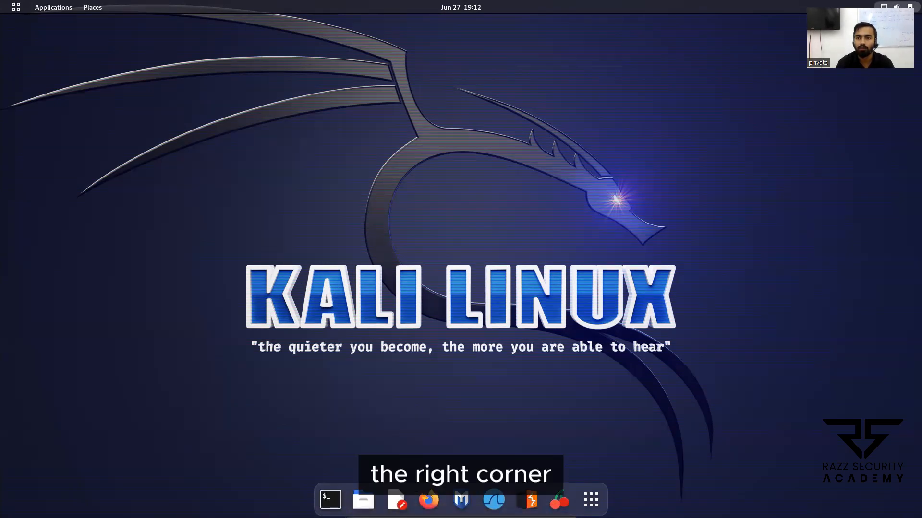
{"action": "left_click", "coordinate": [894, 7]}
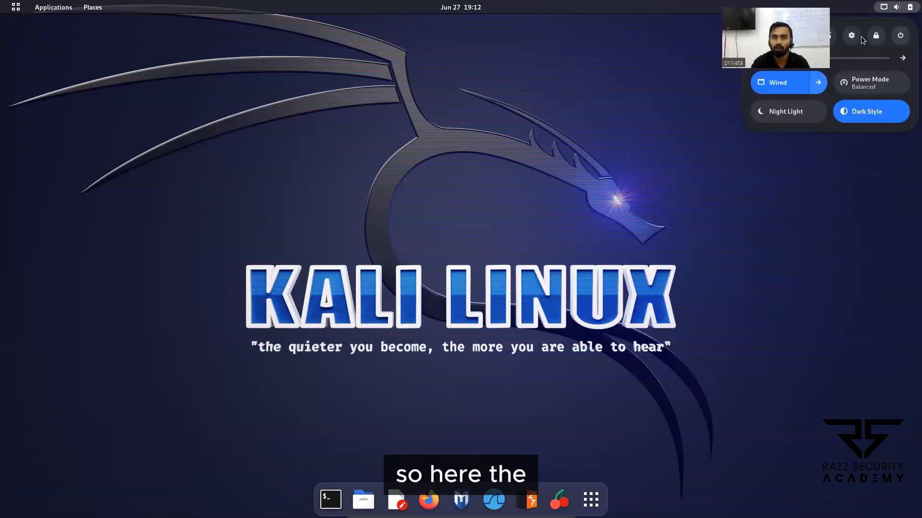
{"action": "left_click", "coordinate": [896, 40]}
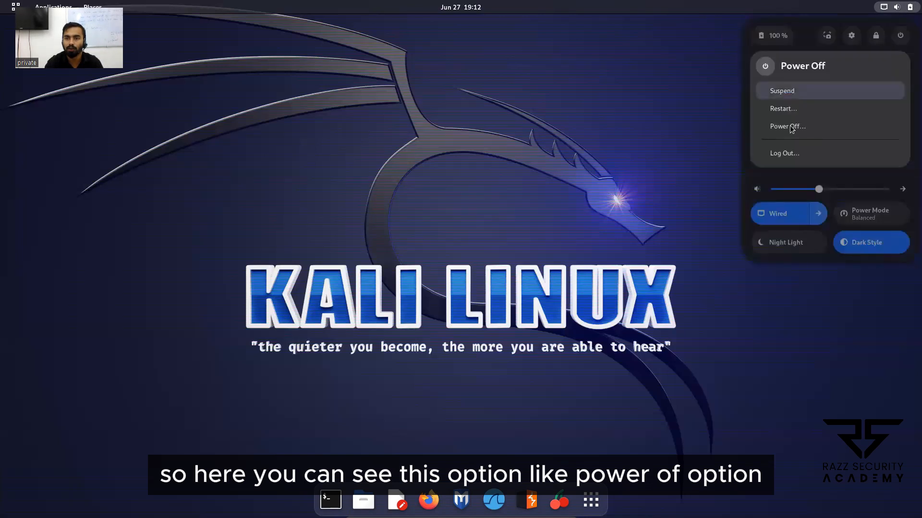
{"action": "left_click", "coordinate": [880, 39]}
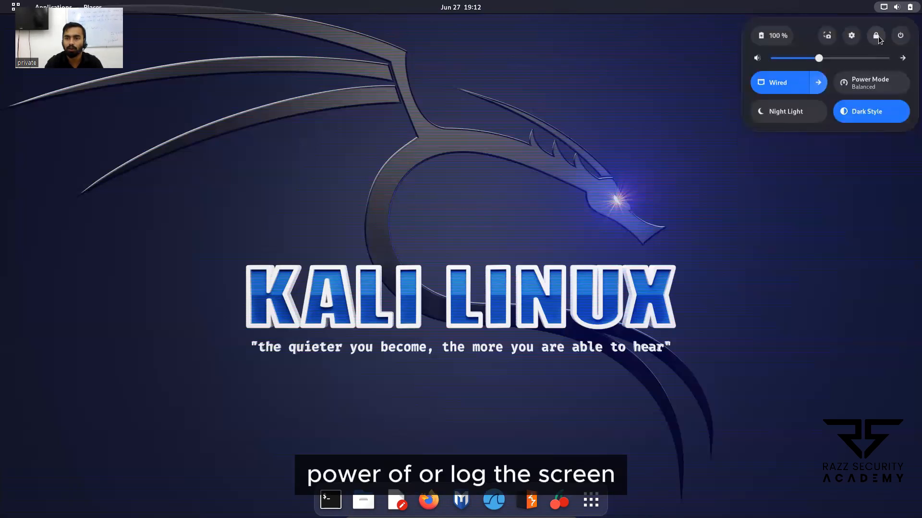
{"action": "left_click", "coordinate": [878, 36]}
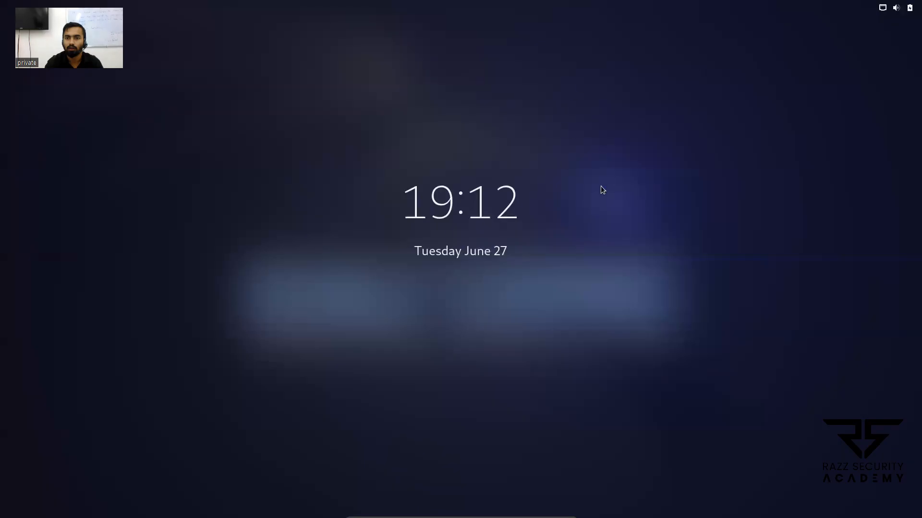
{"action": "left_click", "coordinate": [529, 213]}
{"action": "type", "text": "kali"}
{"action": "key", "text": "Return"}
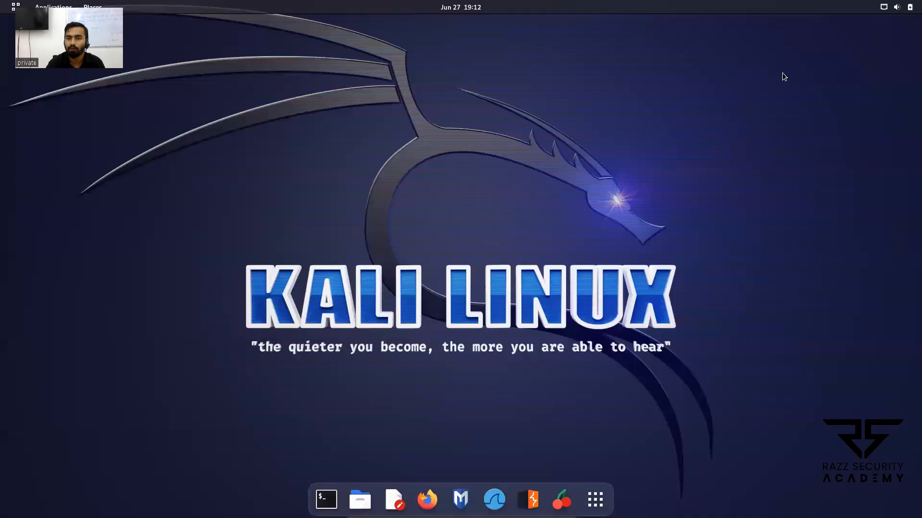
Step: Power off the Kali system and confirm the shutdown
{"action": "left_click", "coordinate": [895, 7]}
{"action": "left_click", "coordinate": [900, 35]}
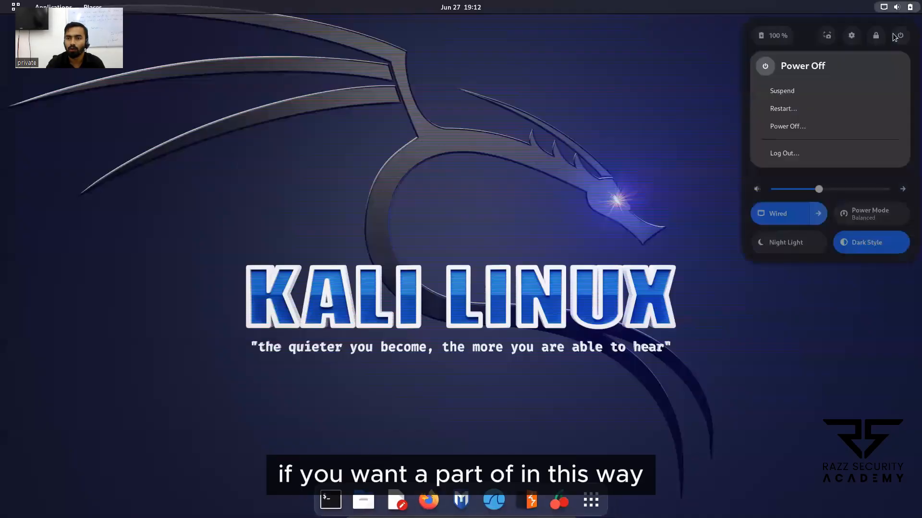
{"action": "left_click", "coordinate": [796, 127]}
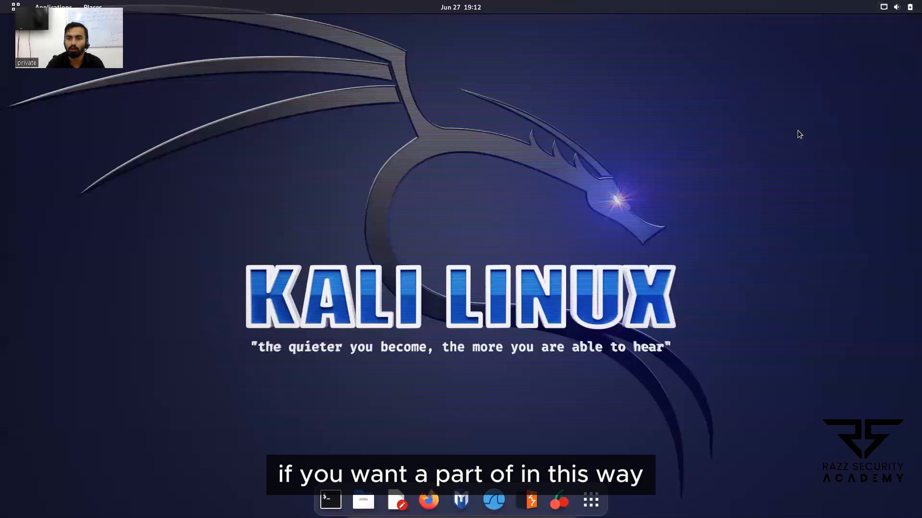
{"action": "left_click", "coordinate": [531, 292]}
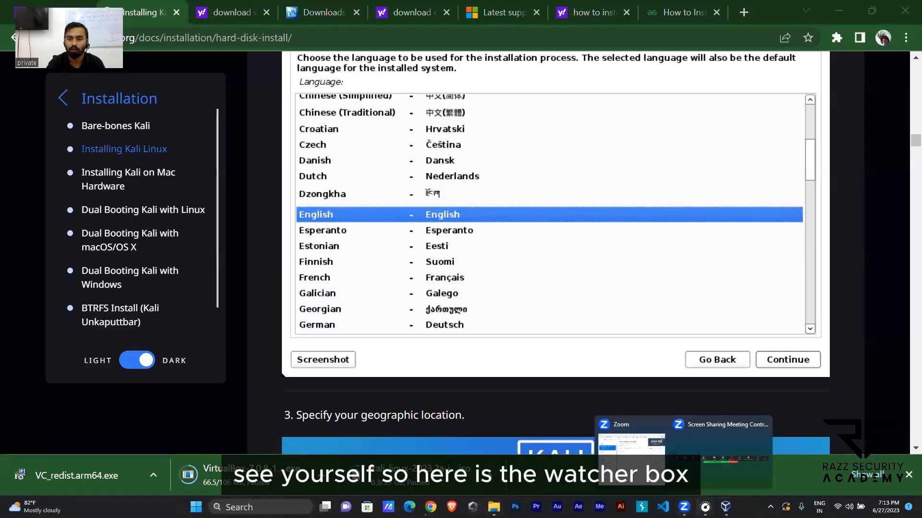
Step: Switch to Oracle VM VirtualBox Manager and inspect the kali linux.vdi disk in the kali linux machine's storage settings
{"action": "mouse_move", "coordinate": [726, 507]}
{"action": "left_click", "coordinate": [765, 453]}
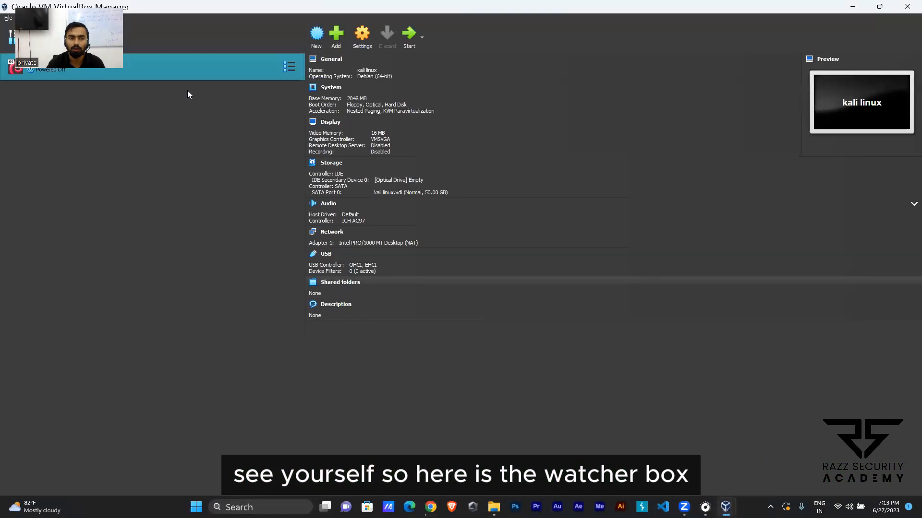
{"action": "right_click", "coordinate": [51, 67]}
{"action": "left_click", "coordinate": [77, 70]}
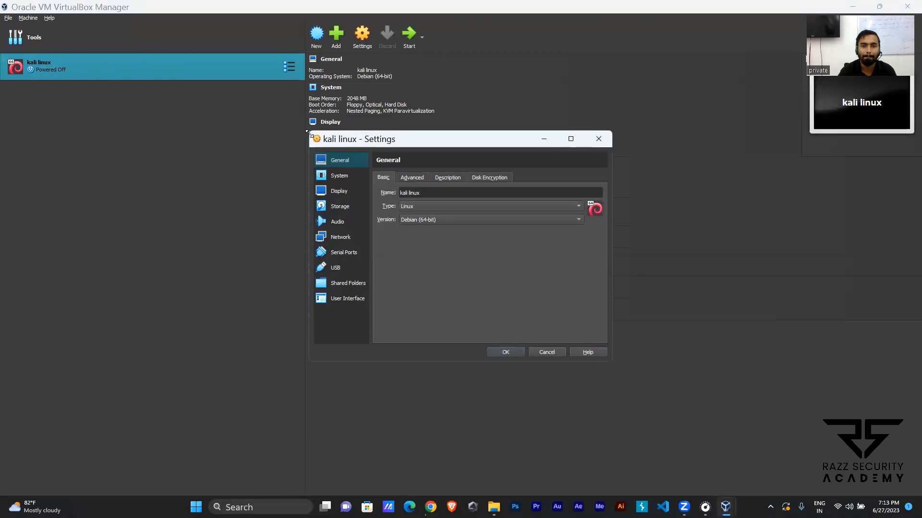
{"action": "left_click", "coordinate": [337, 211]}
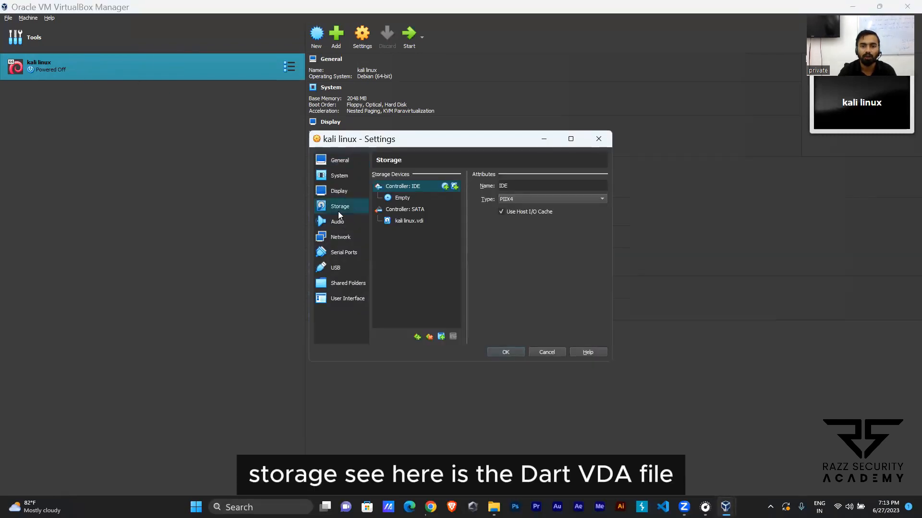
{"action": "left_click", "coordinate": [409, 222]}
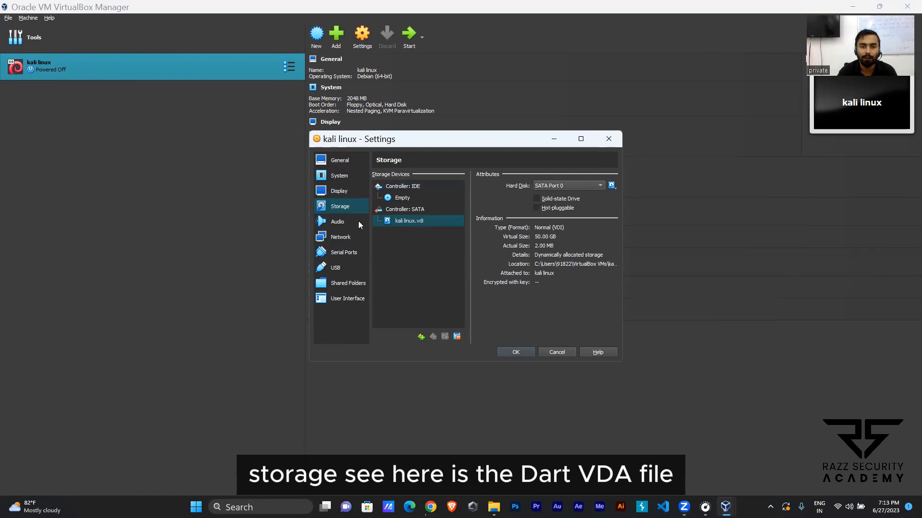
Step: Review the machine's display, system, storage, audio and network settings, including the adapter attachment types, and close them without saving
{"action": "left_click", "coordinate": [333, 190]}
{"action": "left_click", "coordinate": [338, 176]}
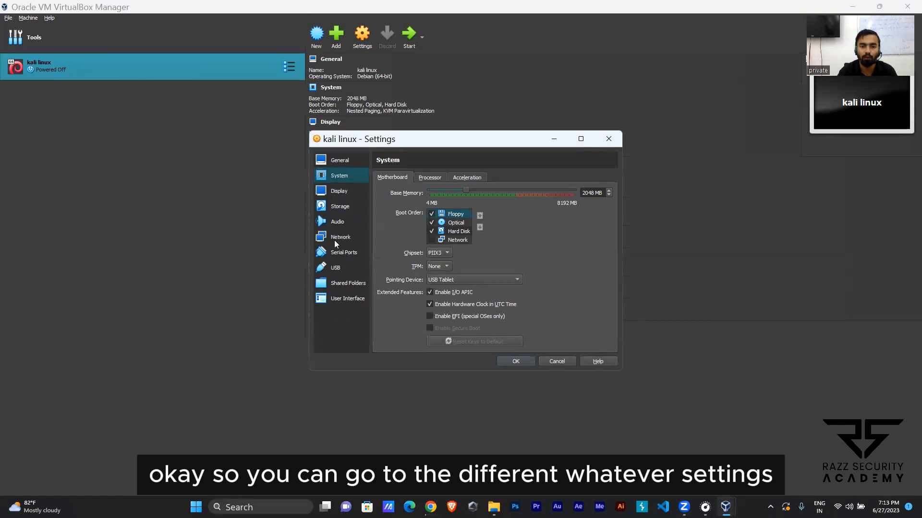
{"action": "left_click", "coordinate": [336, 207]}
{"action": "left_click", "coordinate": [337, 225]}
{"action": "left_click", "coordinate": [339, 238]}
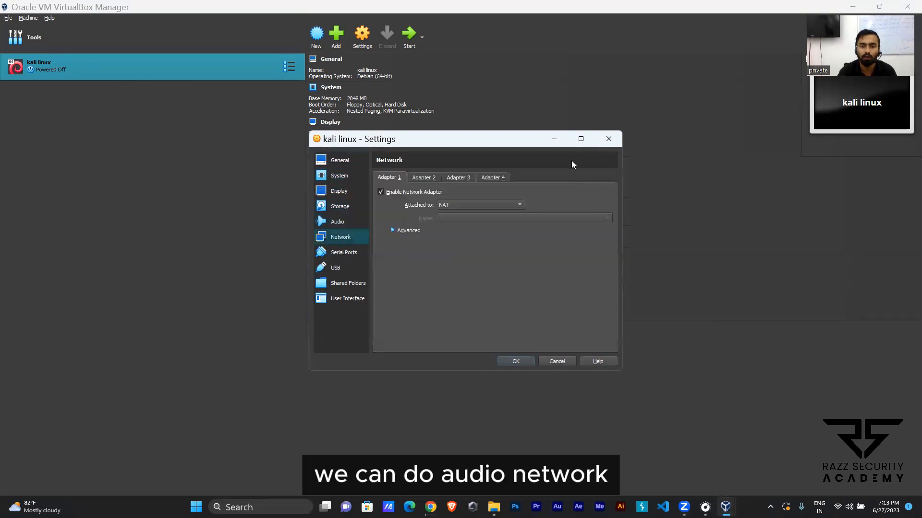
{"action": "left_click", "coordinate": [455, 204]}
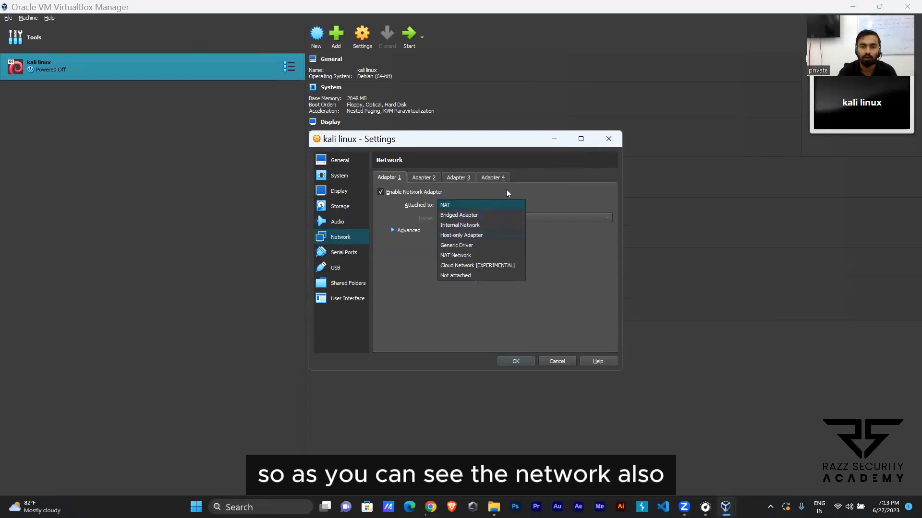
{"action": "left_click", "coordinate": [457, 190]}
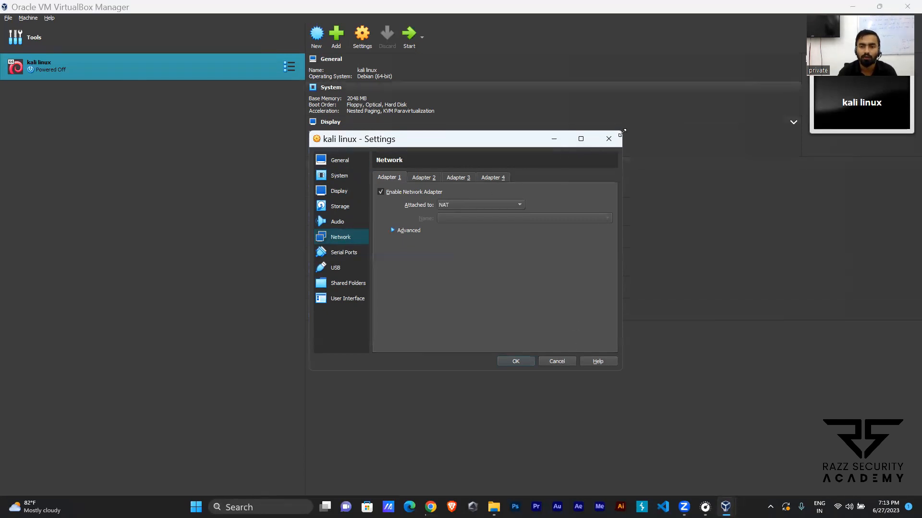
{"action": "left_click", "coordinate": [558, 361]}
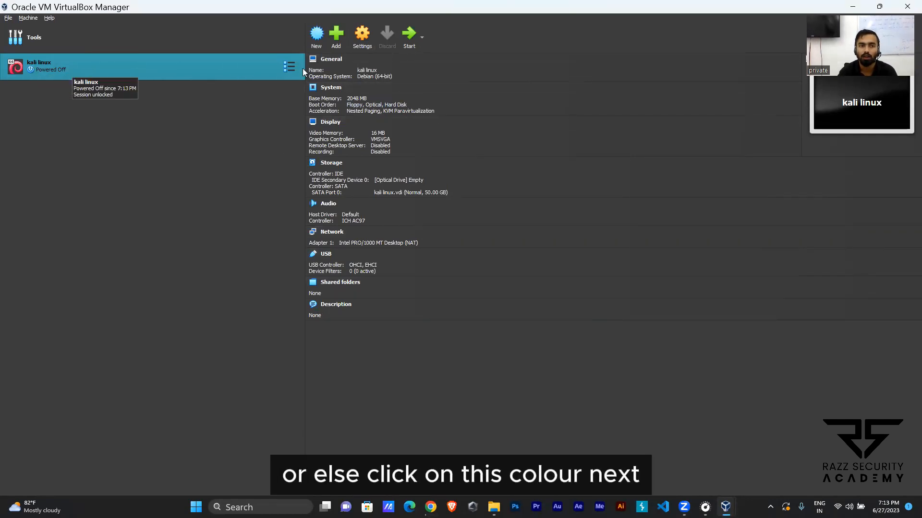
Step: Start the kali linux virtual machine again and log in with the user account's password
{"action": "left_click", "coordinate": [407, 37]}
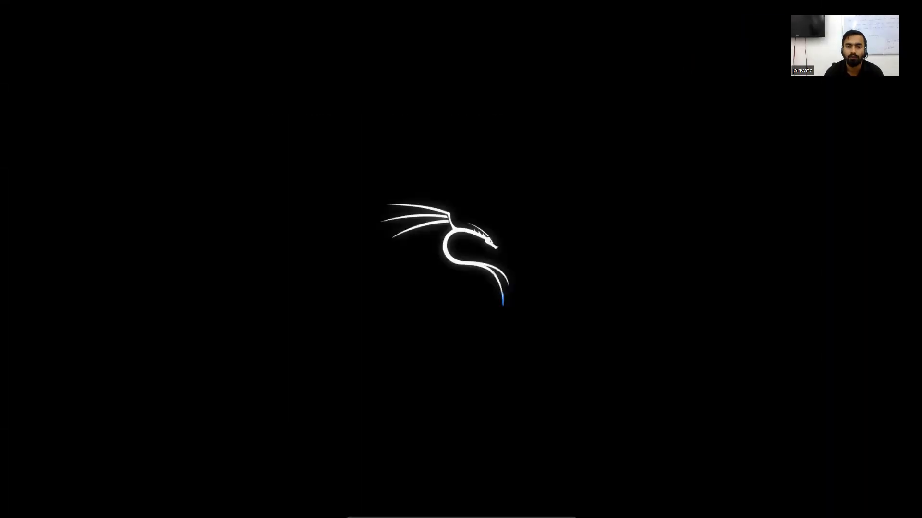
{"action": "left_click", "coordinate": [442, 264]}
{"action": "type", "text": "kali"}
{"action": "key", "text": "Return"}
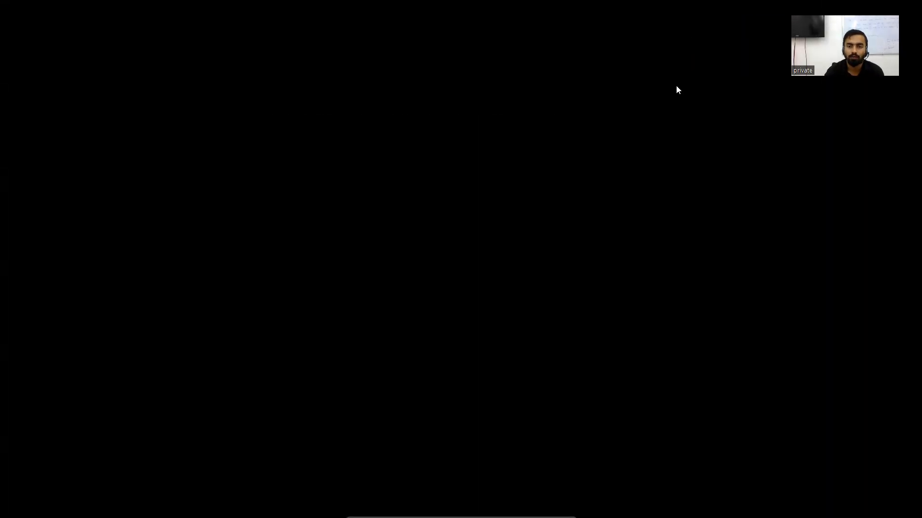